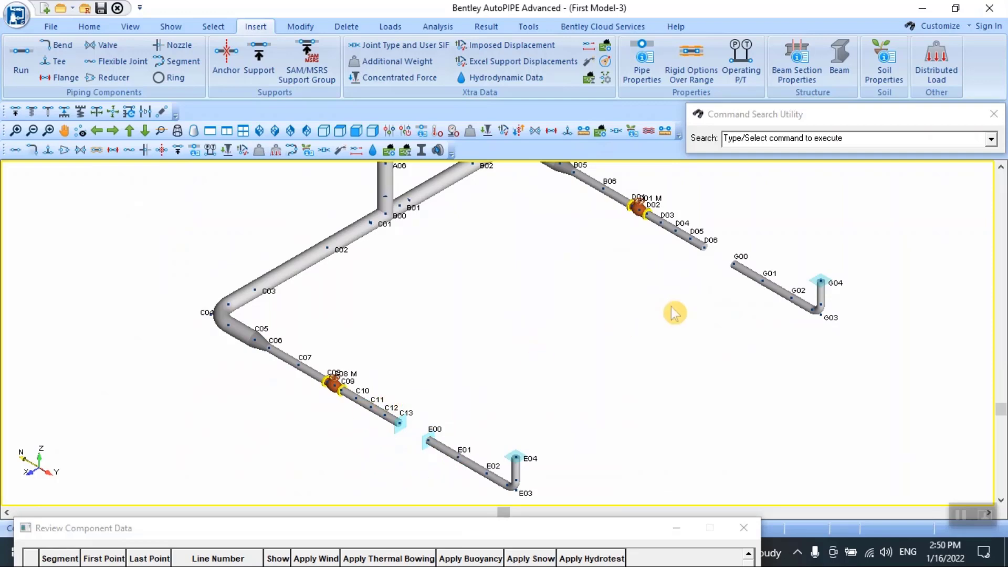
# Start a new pipe segment at point D06, the open end beyond the valve, with pipe data identifier DN400.
pyautogui.moveTo(666, 314); pyautogui.dragTo(567, 421, button='middle')
pyautogui.scroll(2, 631, 319)
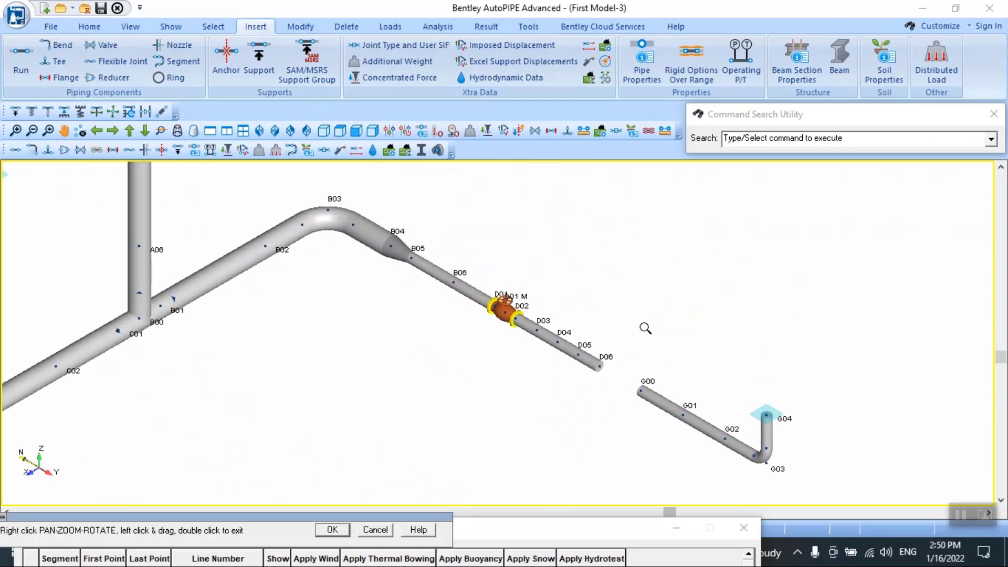
pyautogui.scroll(3, 650, 339)
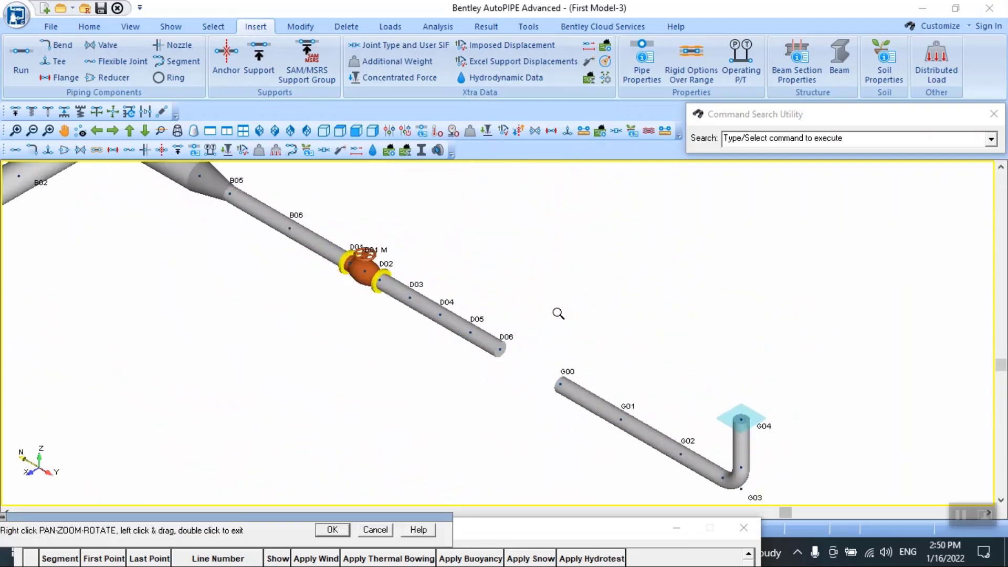
pyautogui.moveTo(558, 312); pyautogui.dragTo(518, 257, button='middle')
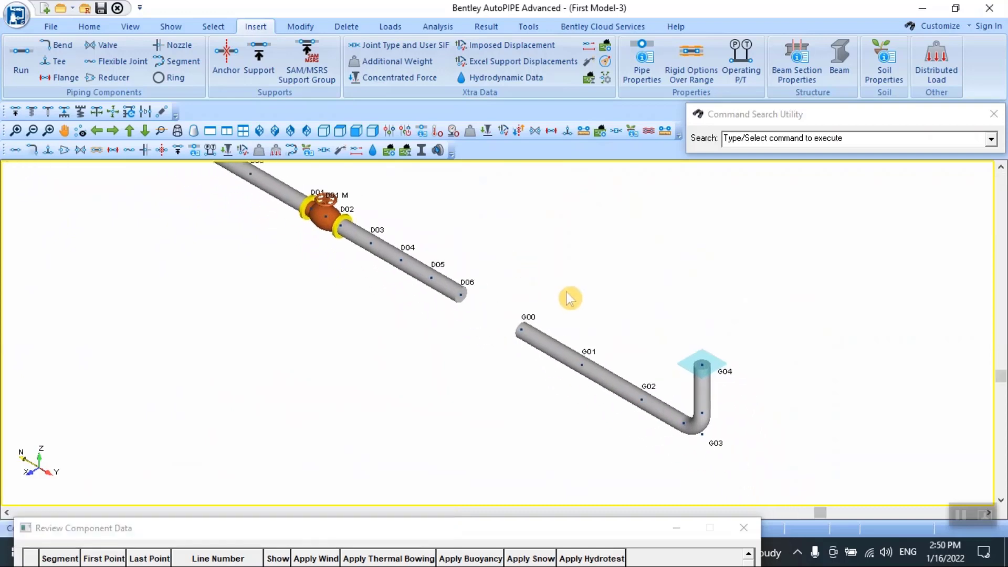
pyautogui.moveTo(515, 222); pyautogui.dragTo(499, 276, button='middle')
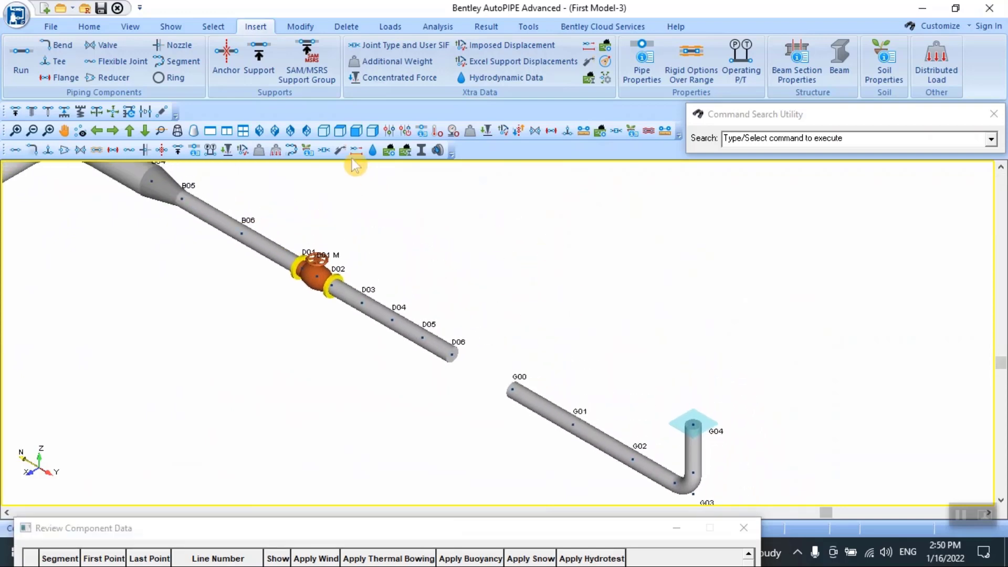
pyautogui.scroll(1, 452, 370)
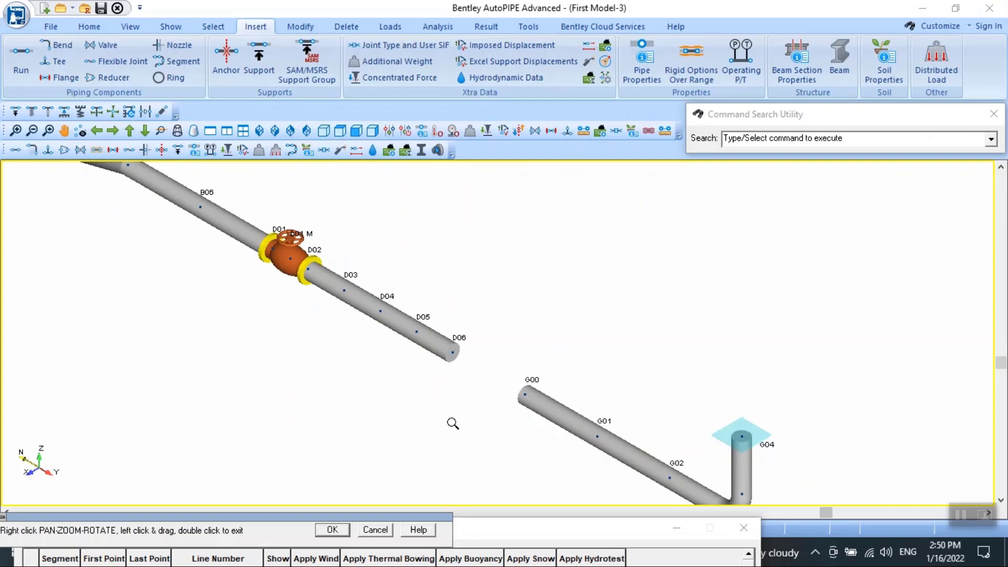
pyautogui.click(454, 357)
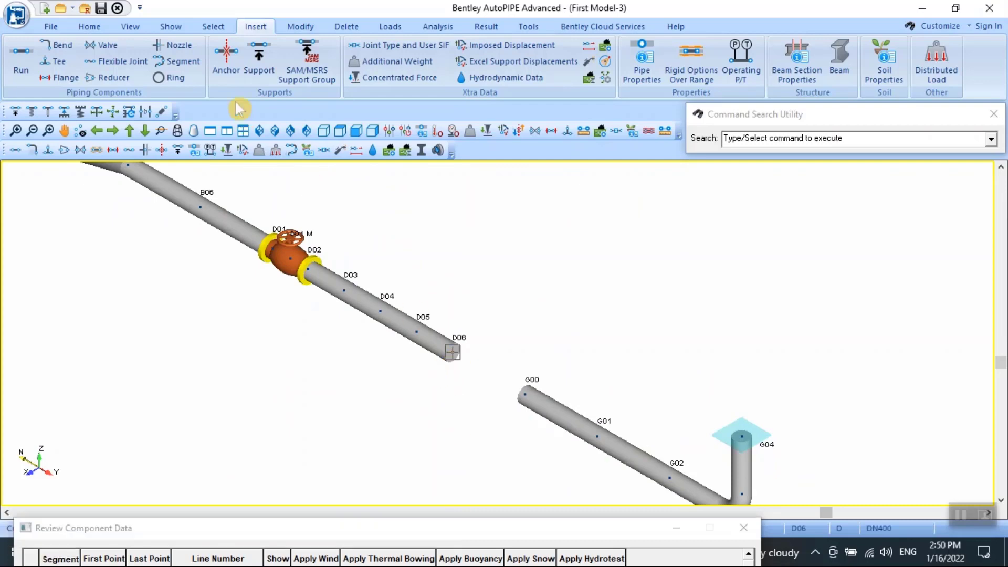
pyautogui.click(194, 60)
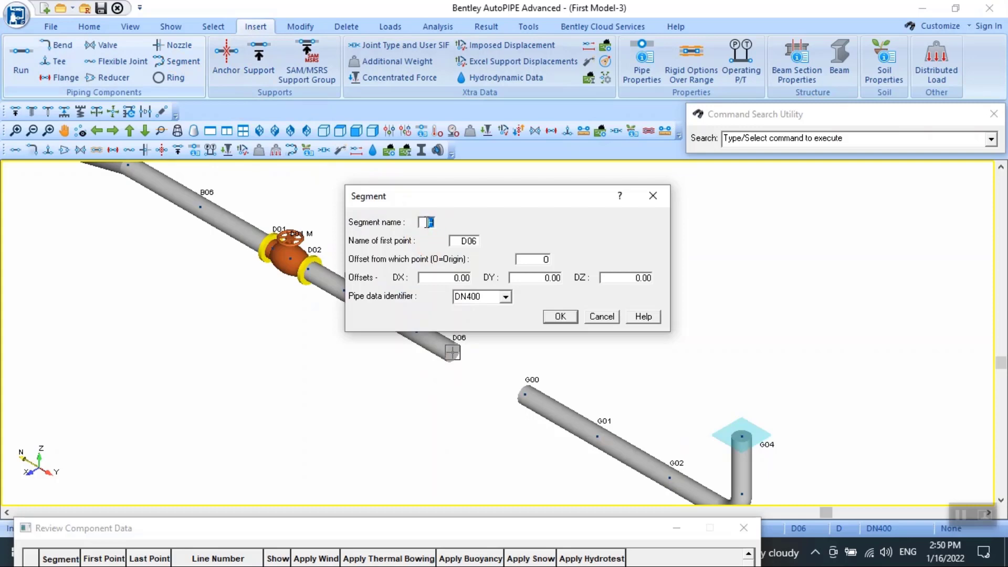
pyautogui.moveTo(513, 199); pyautogui.dragTo(673, 197)
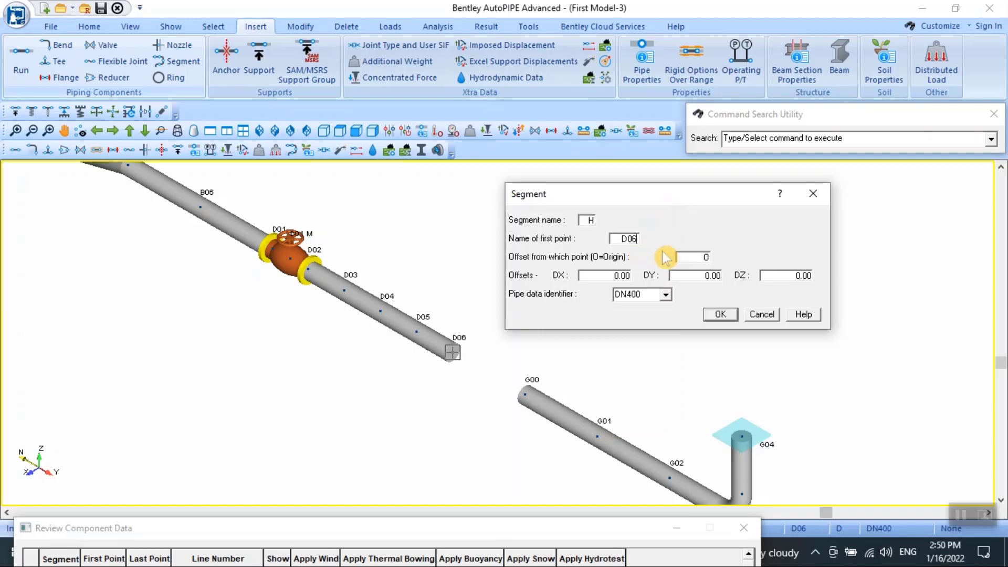
pyautogui.press('Tab')
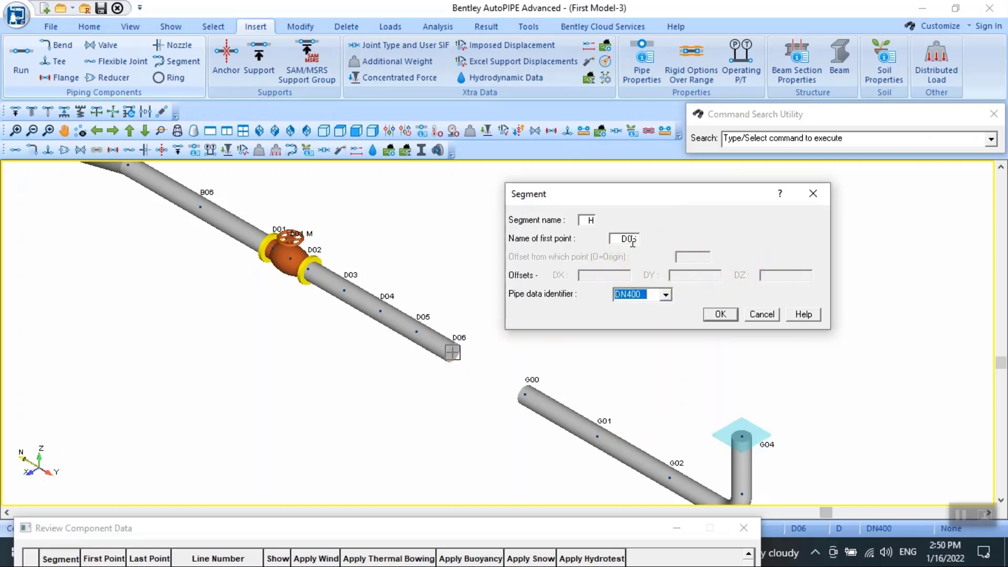
pyautogui.click(720, 314)
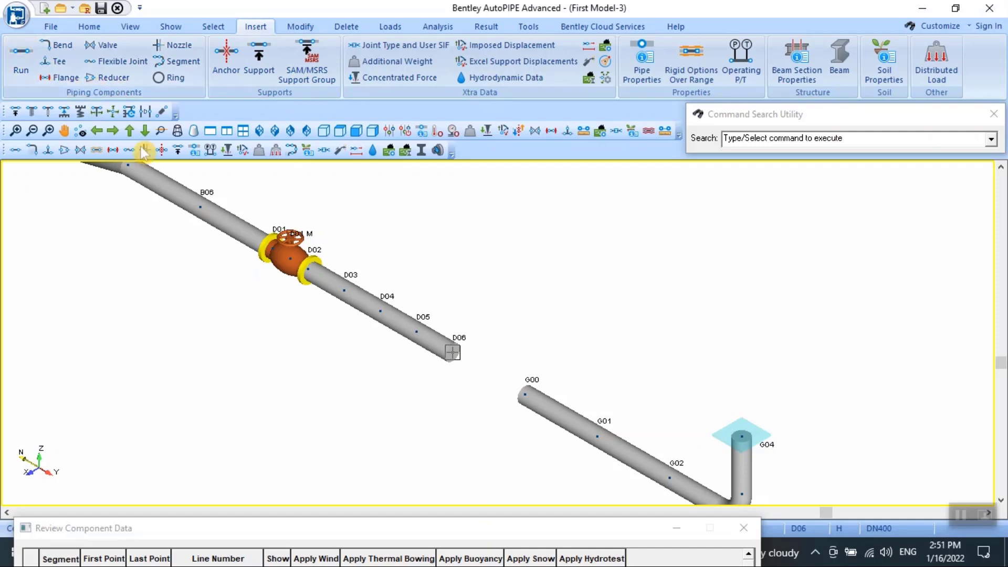
# Add a DN400 run point after D06 in the new segment with a DY offset of 1000 mm.
pyautogui.moveTo(424, 534); pyautogui.dragTo(337, 541)
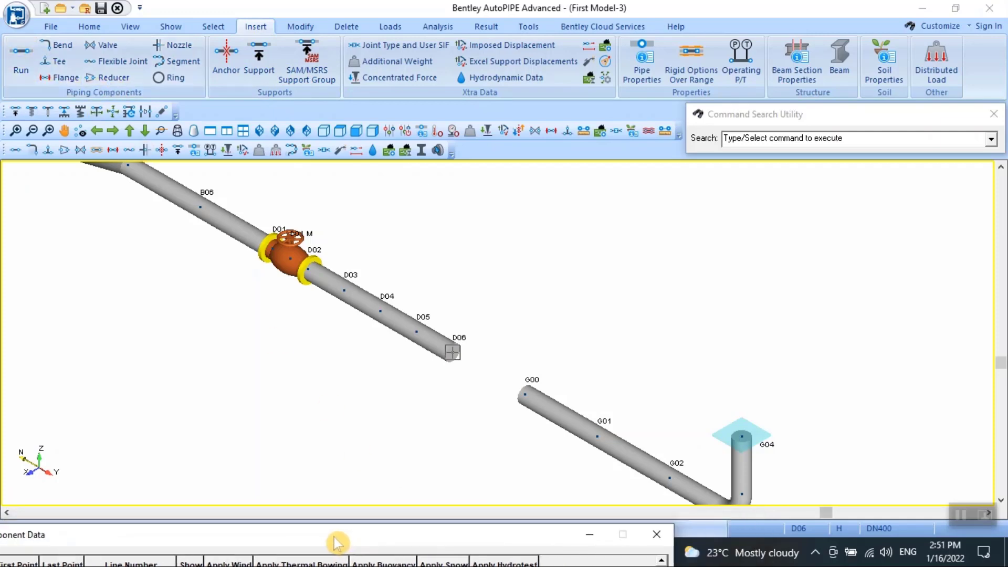
pyautogui.click(455, 355)
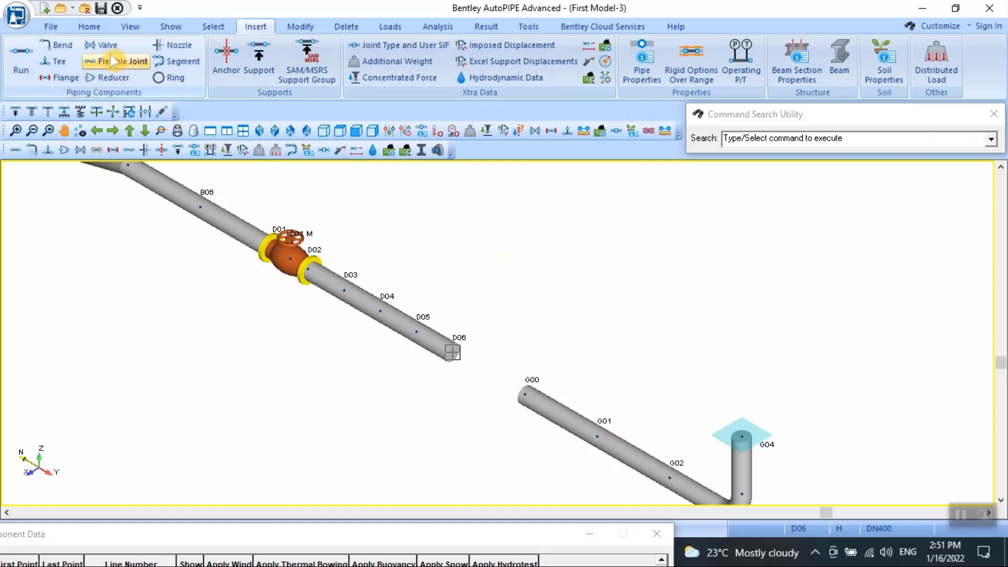
pyautogui.click(21, 59)
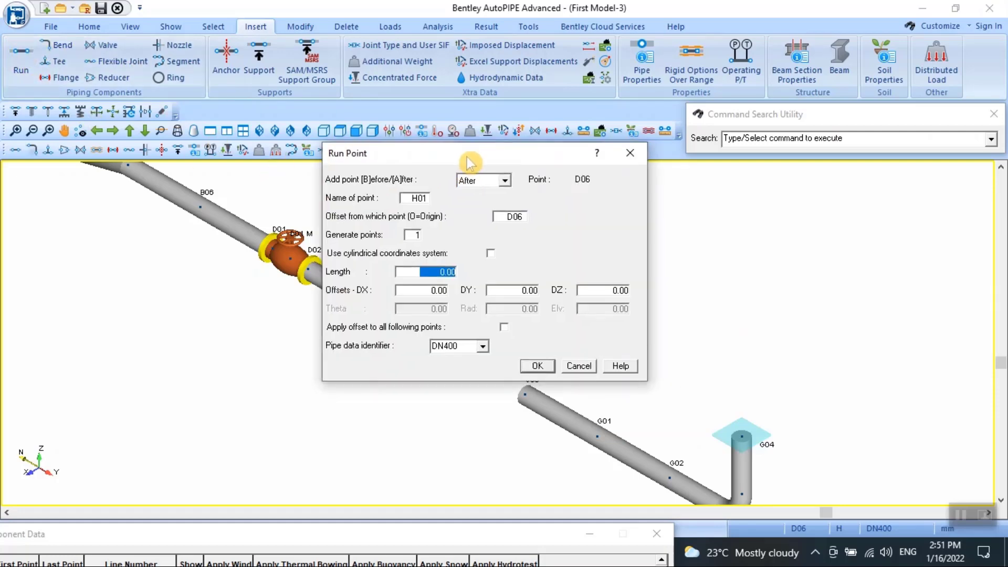
pyautogui.moveTo(468, 163); pyautogui.dragTo(165, 314)
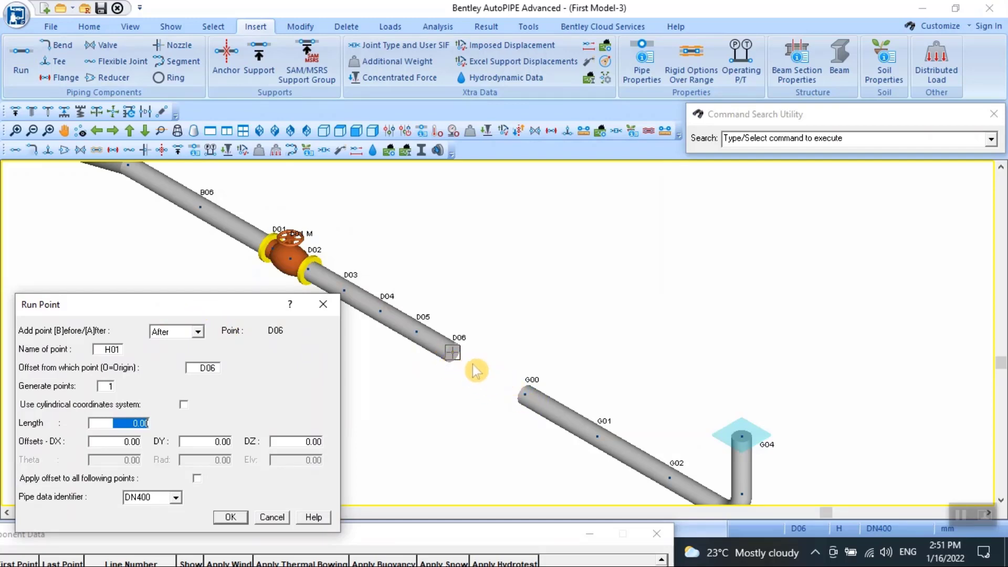
pyautogui.moveTo(209, 310); pyautogui.dragTo(212, 267)
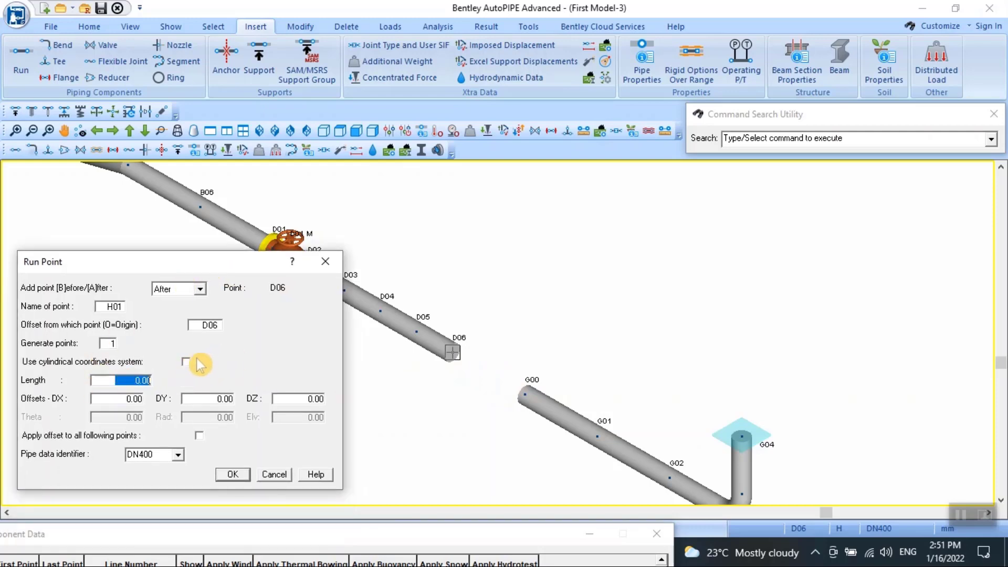
pyautogui.moveTo(134, 380); pyautogui.dragTo(150, 380)
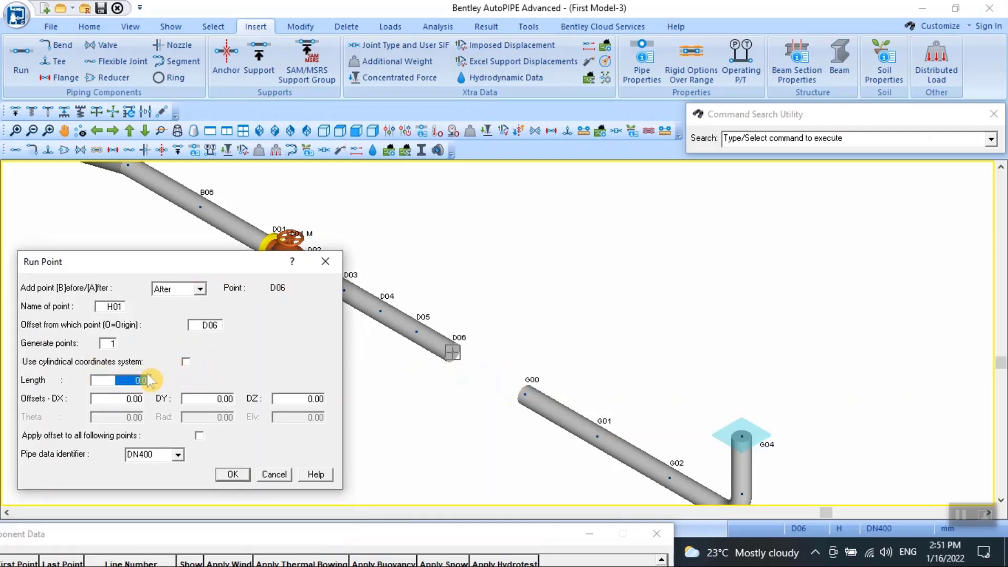
pyautogui.press('Tab')
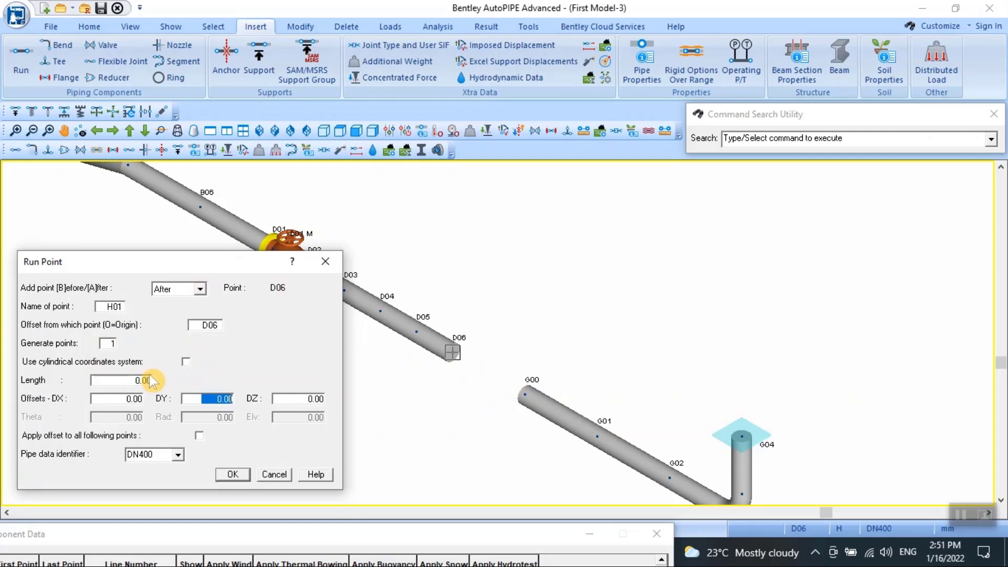
pyautogui.write('10')
pyautogui.press('Tab')
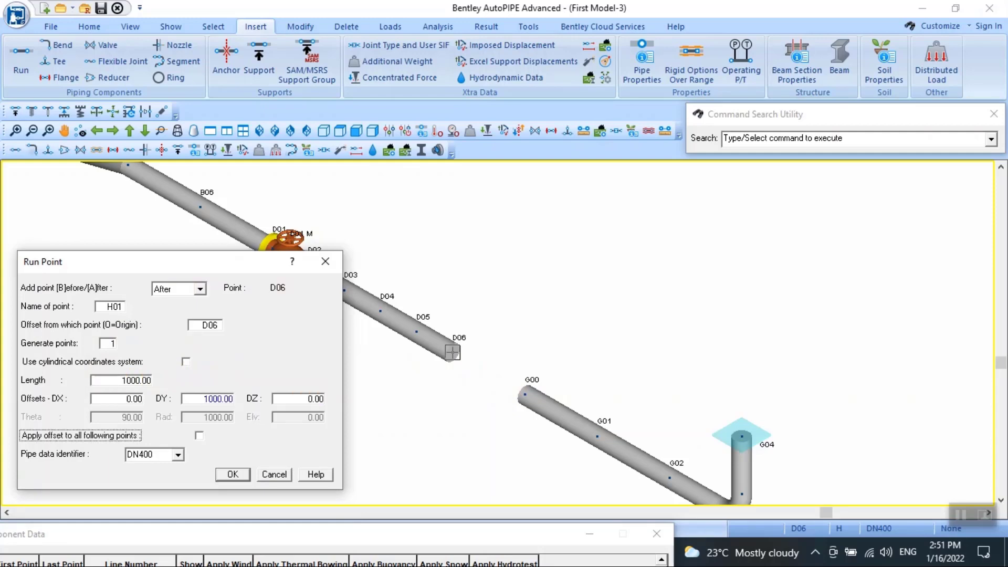
pyautogui.click(233, 474)
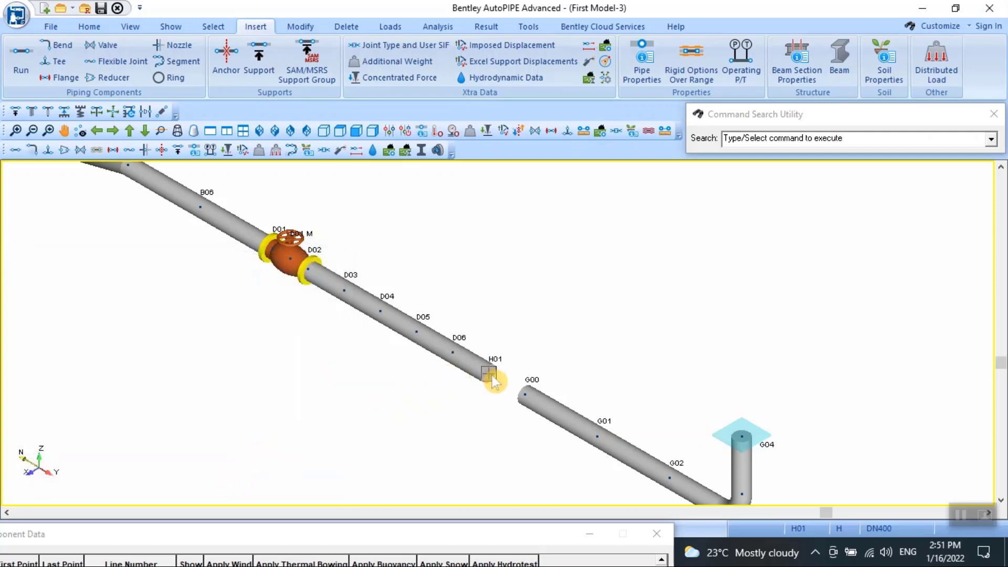
# Close the pipe gap by adding a run point after H01 that uses the existing point name G00.
pyautogui.click(21, 63)
pyautogui.moveTo(466, 150); pyautogui.dragTo(162, 277)
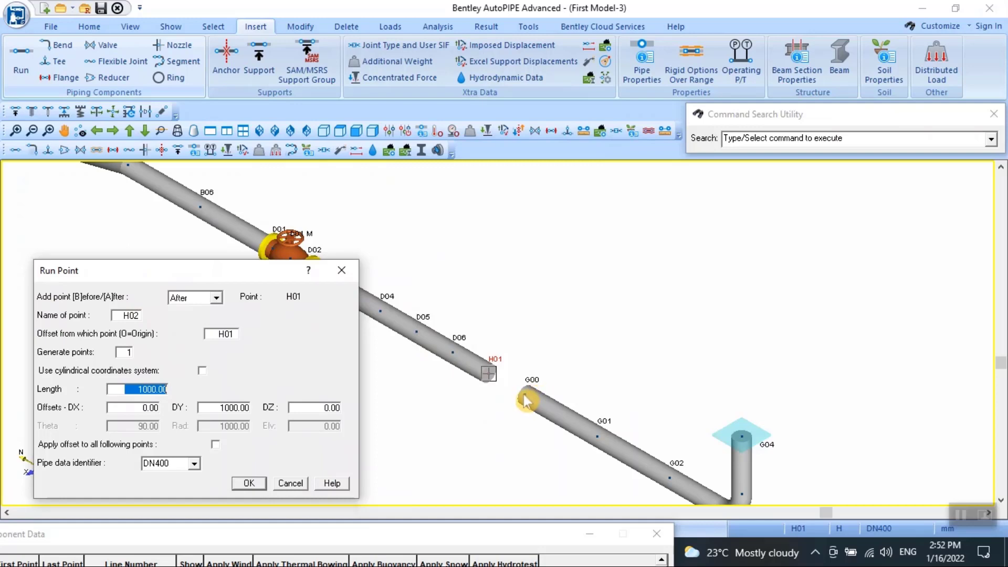
pyautogui.moveTo(124, 316); pyautogui.dragTo(133, 317)
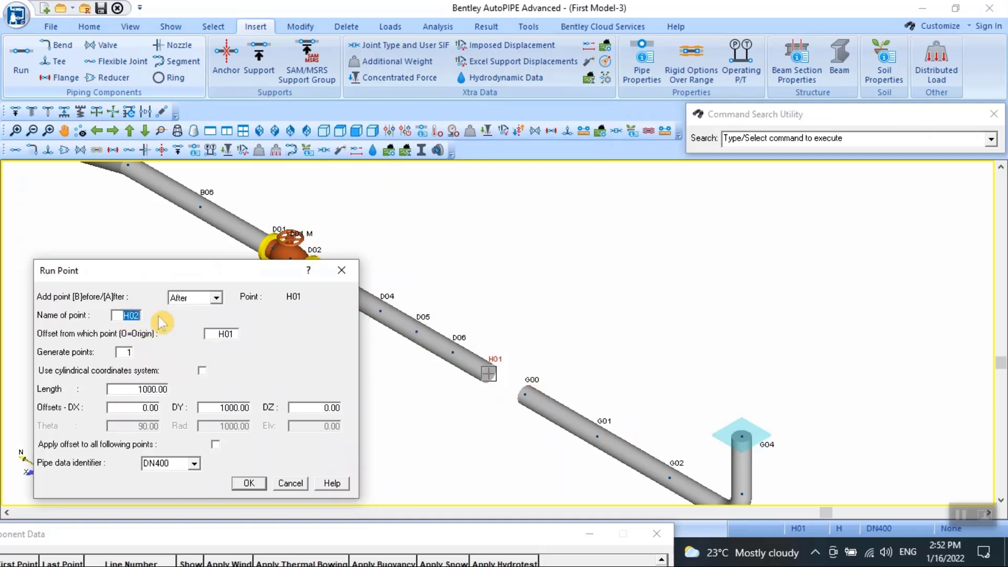
pyautogui.press('Tab')
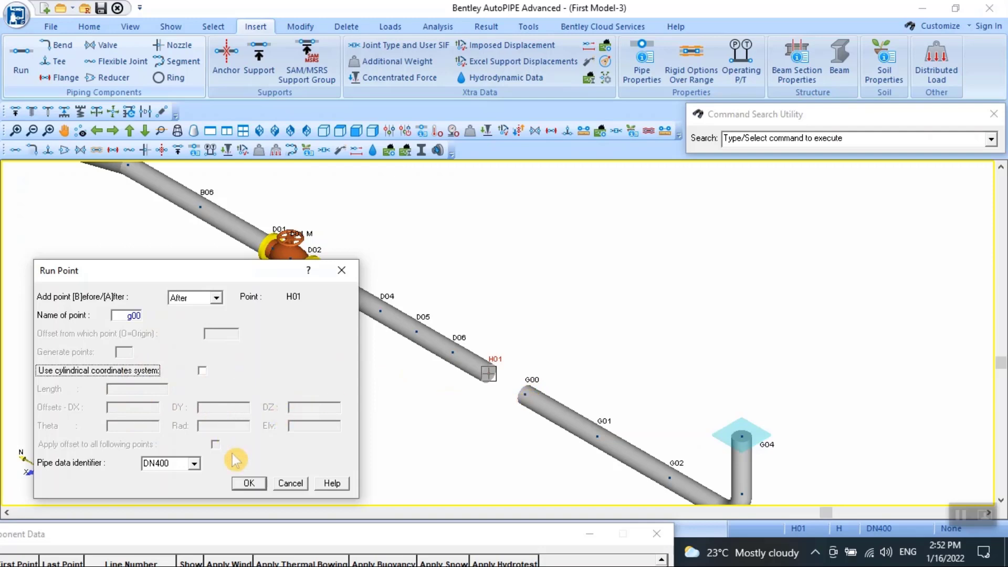
pyautogui.click(251, 483)
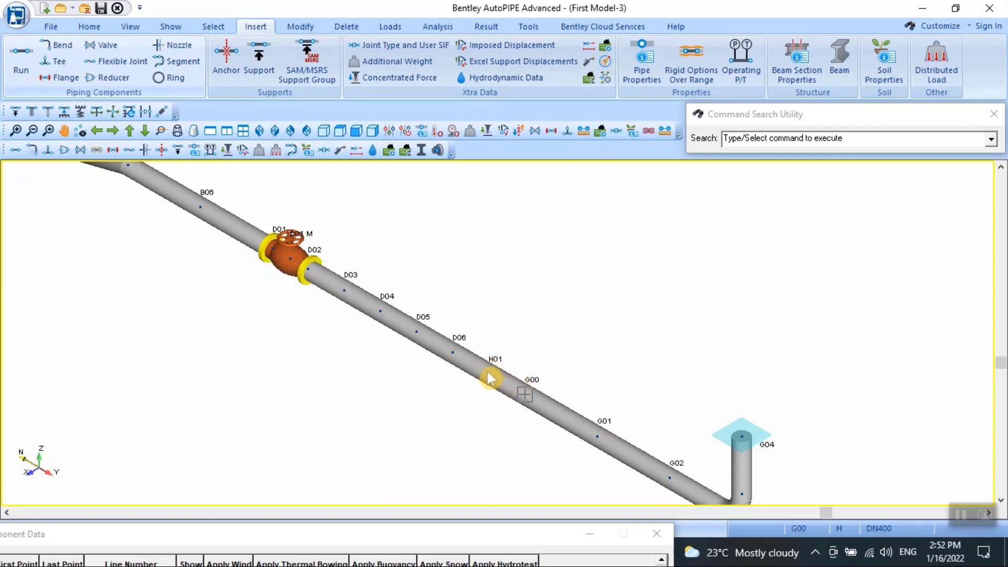
# Insert a rigid anchor at point H01 in the middle of the connecting segment.
pyautogui.click(489, 374)
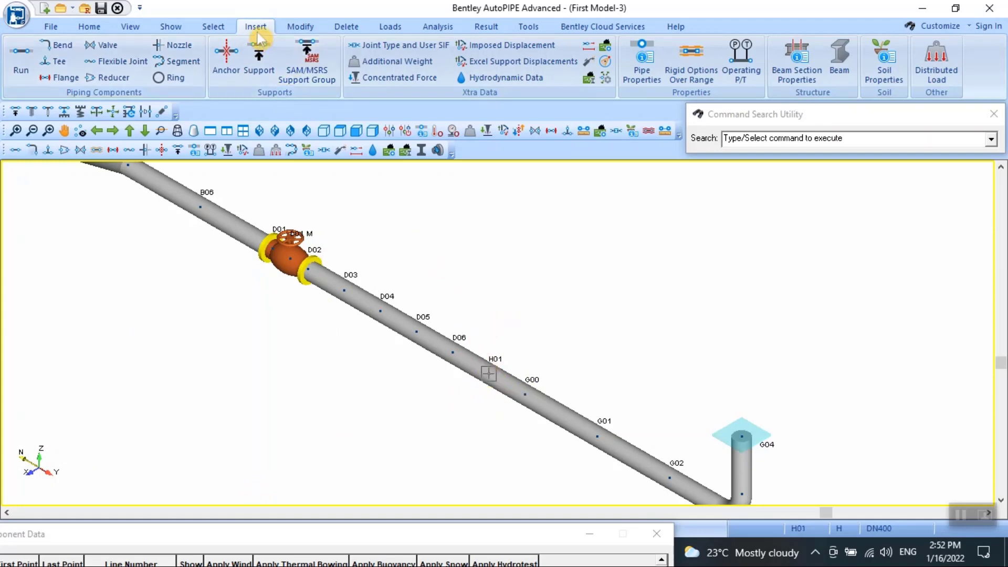
pyautogui.click(237, 61)
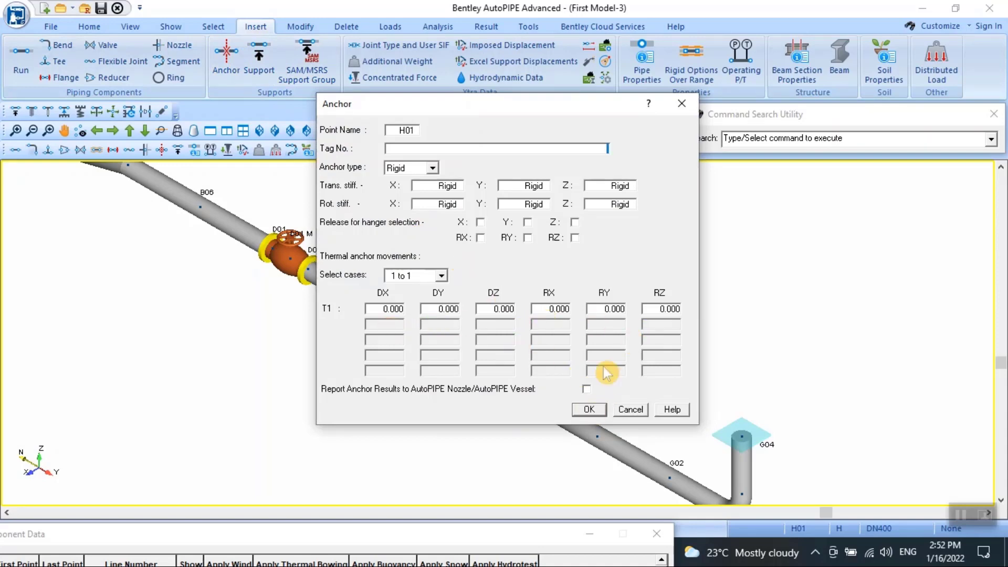
pyautogui.click(589, 410)
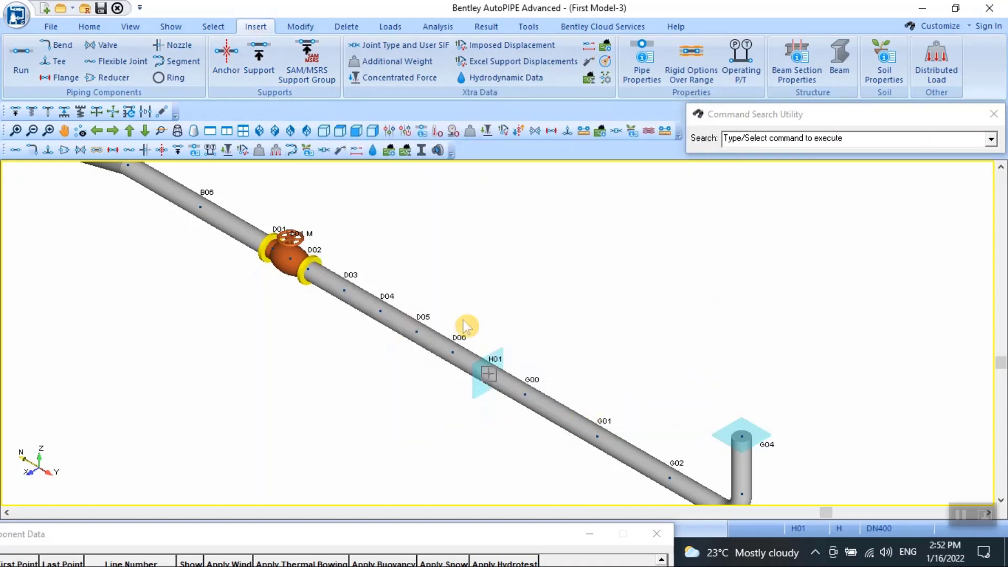
# Apply rigid options to the segment from D06 to G00, including thermal expansion but not weight, and clear the selection.
pyautogui.click(212, 25)
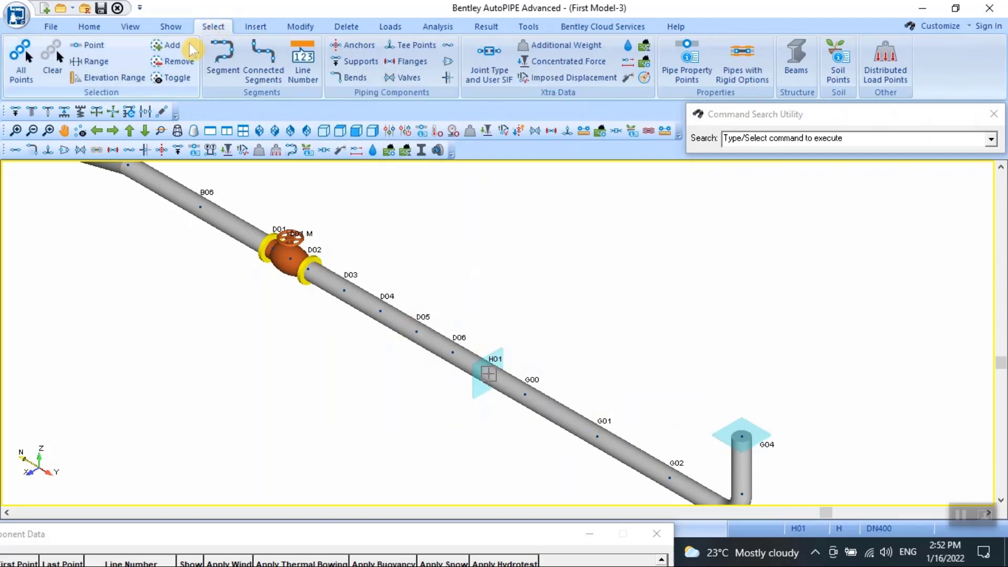
pyautogui.click(224, 59)
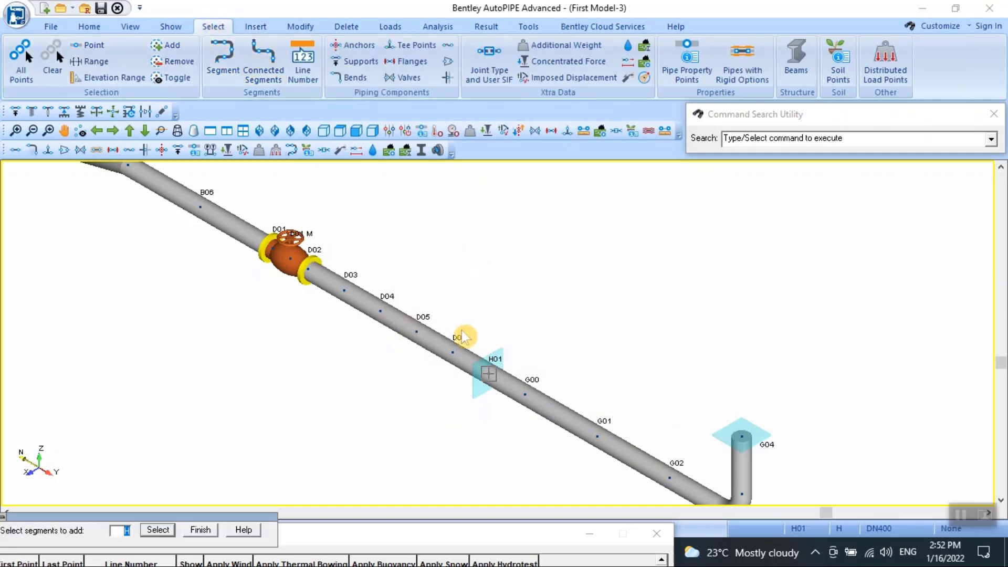
pyautogui.click(476, 368)
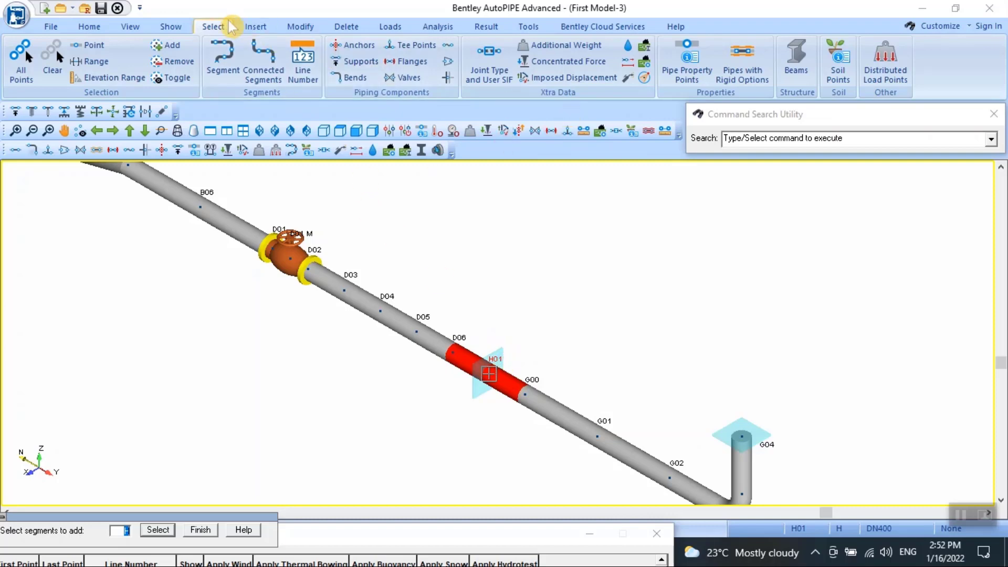
pyautogui.click(257, 29)
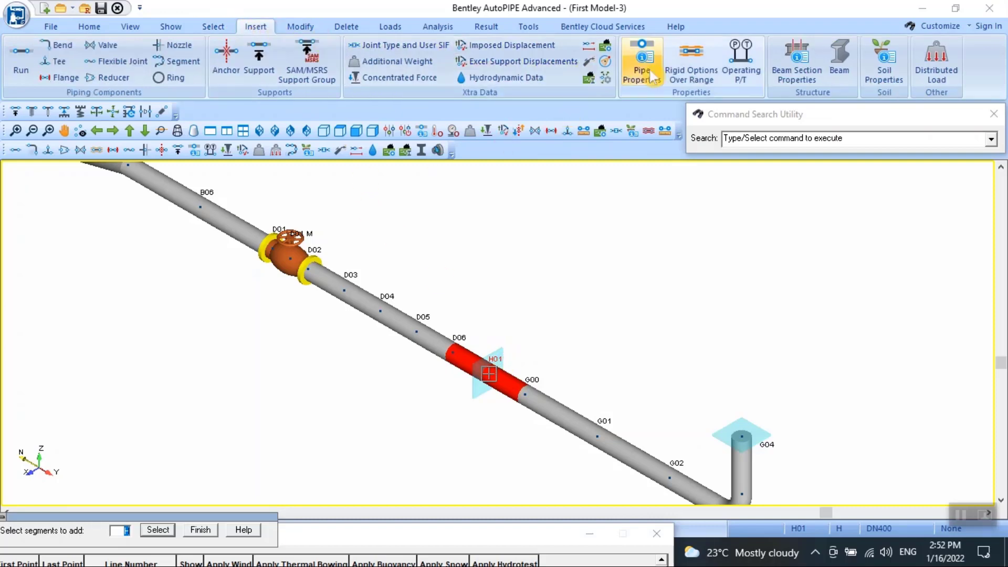
pyautogui.click(692, 67)
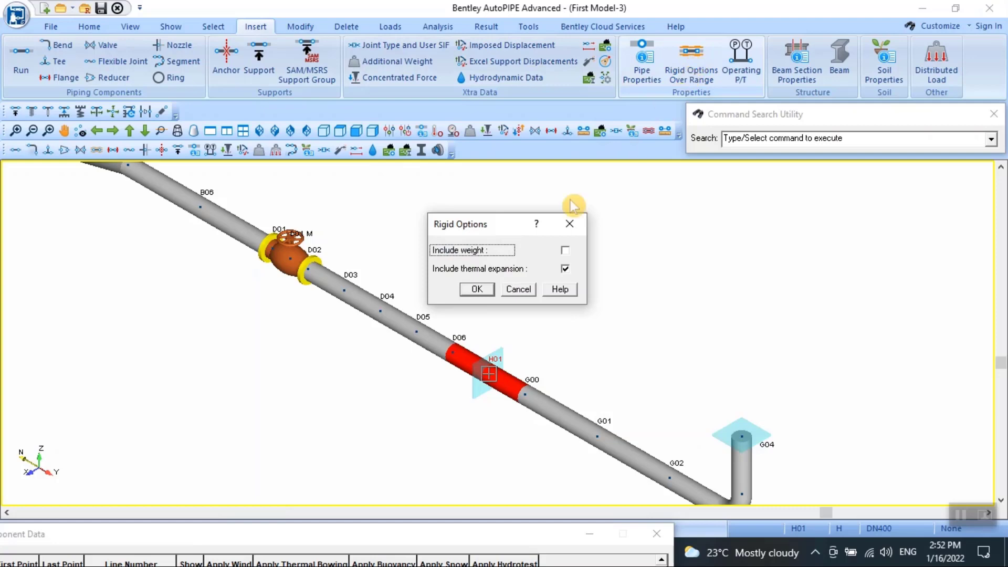
pyautogui.moveTo(504, 226); pyautogui.dragTo(596, 217)
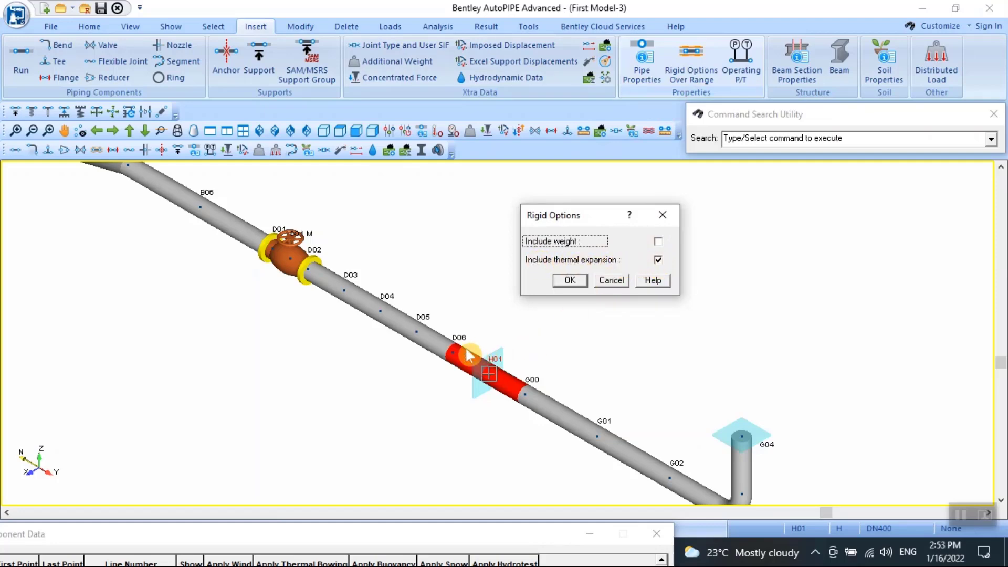
pyautogui.click(569, 280)
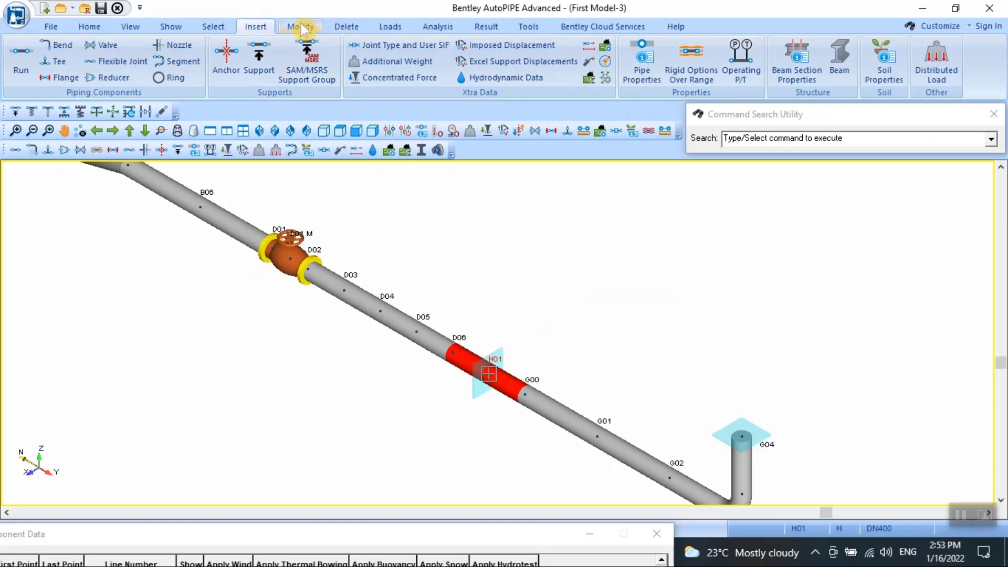
pyautogui.click(212, 26)
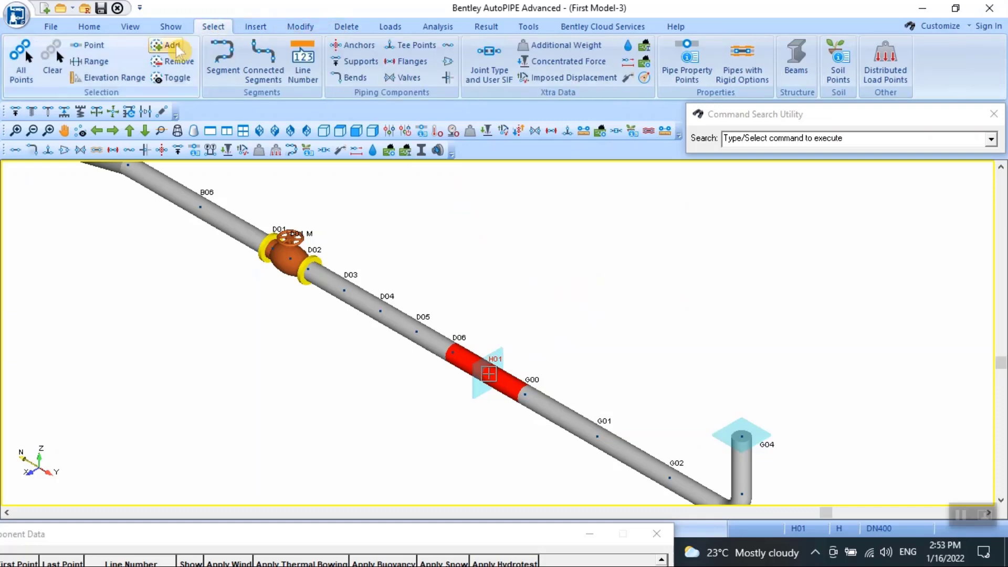
pyautogui.click(46, 57)
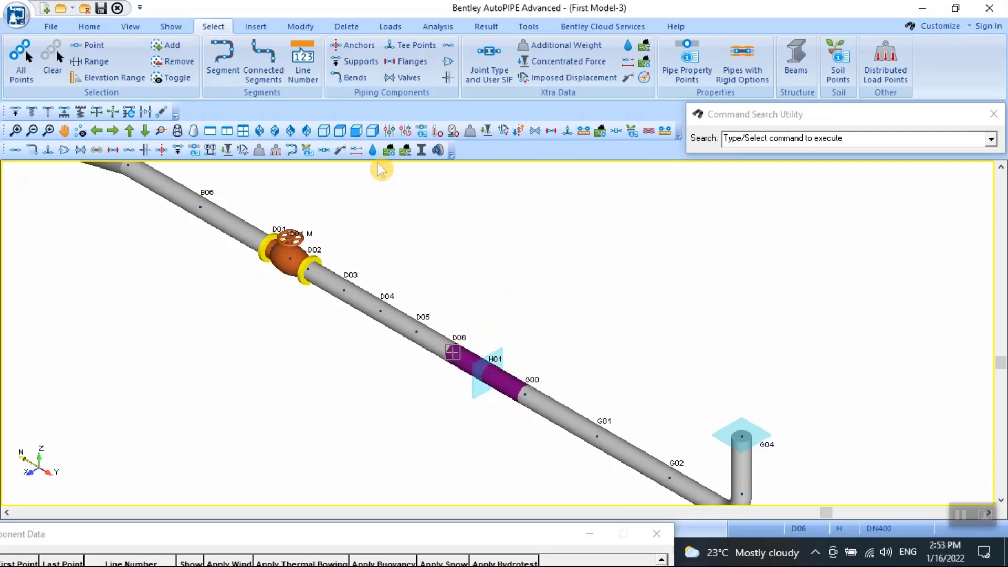
# Start a reference point at D06 on the H segment and set its load direction to loads acting towards D06.
pyautogui.click(257, 29)
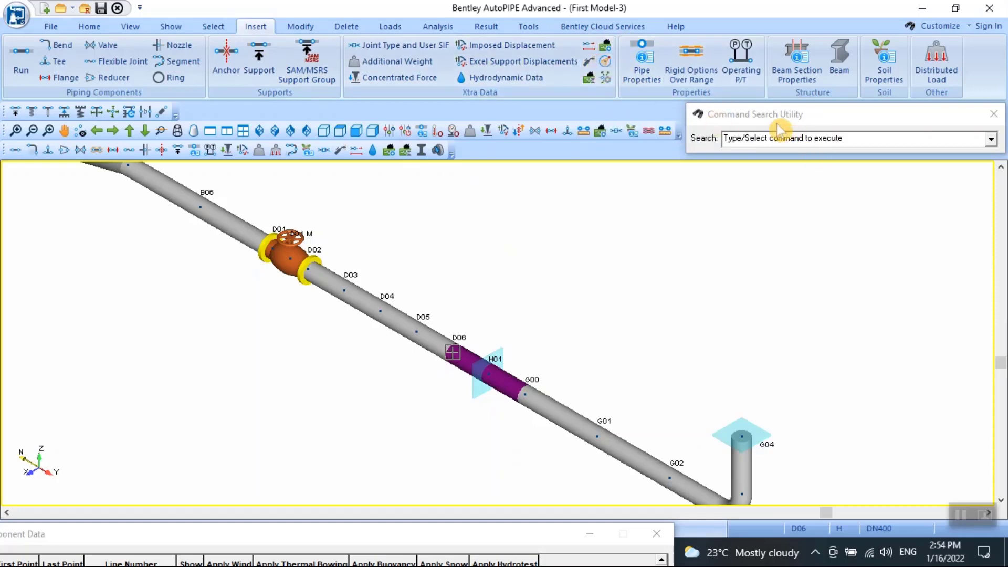
pyautogui.click(858, 139)
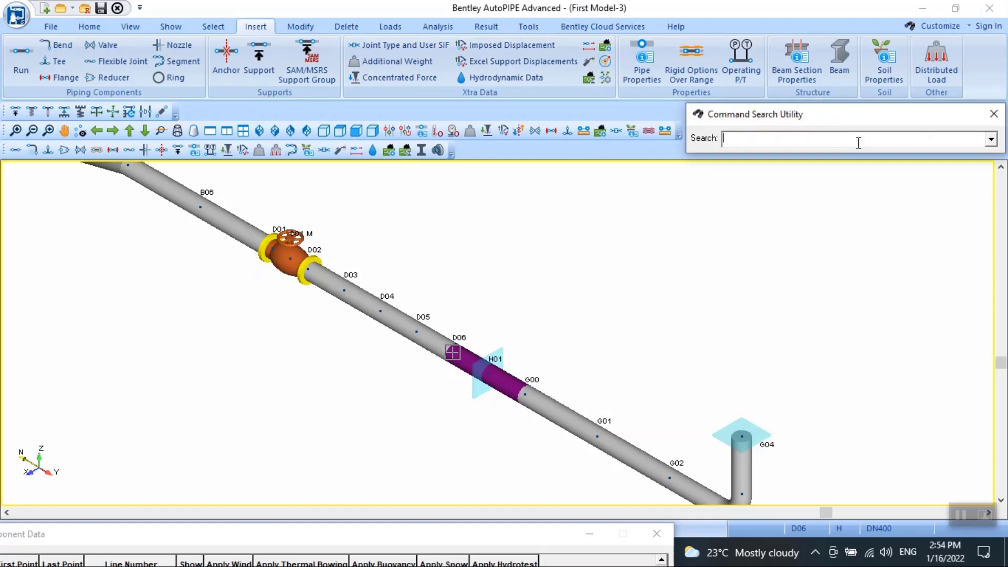
pyautogui.write('ref')
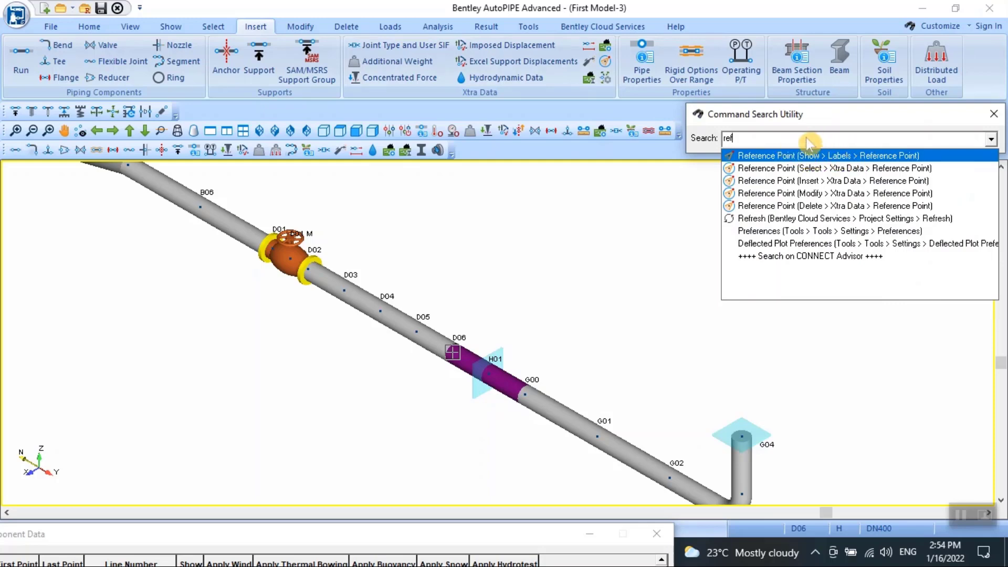
pyautogui.press('Return')
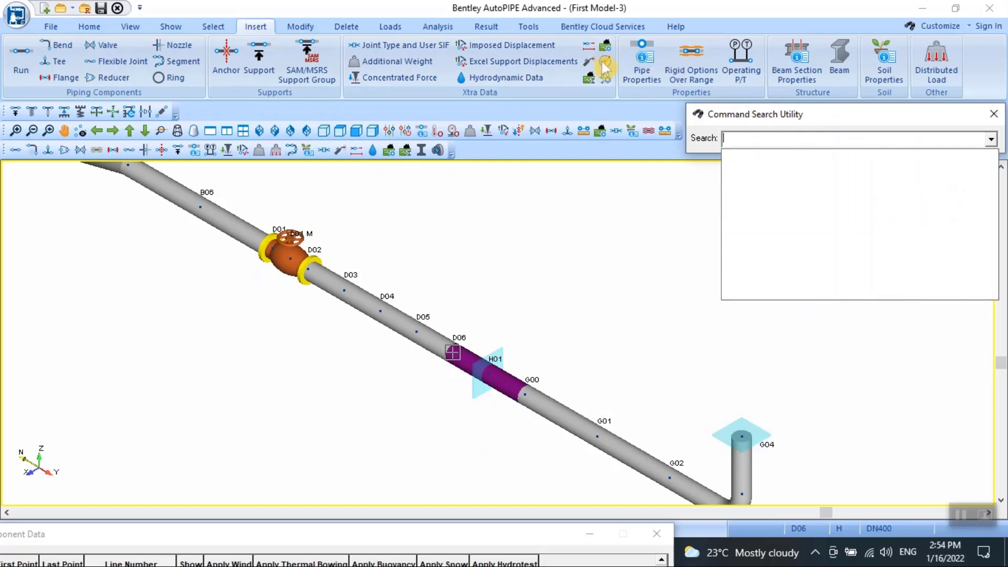
pyautogui.click(605, 65)
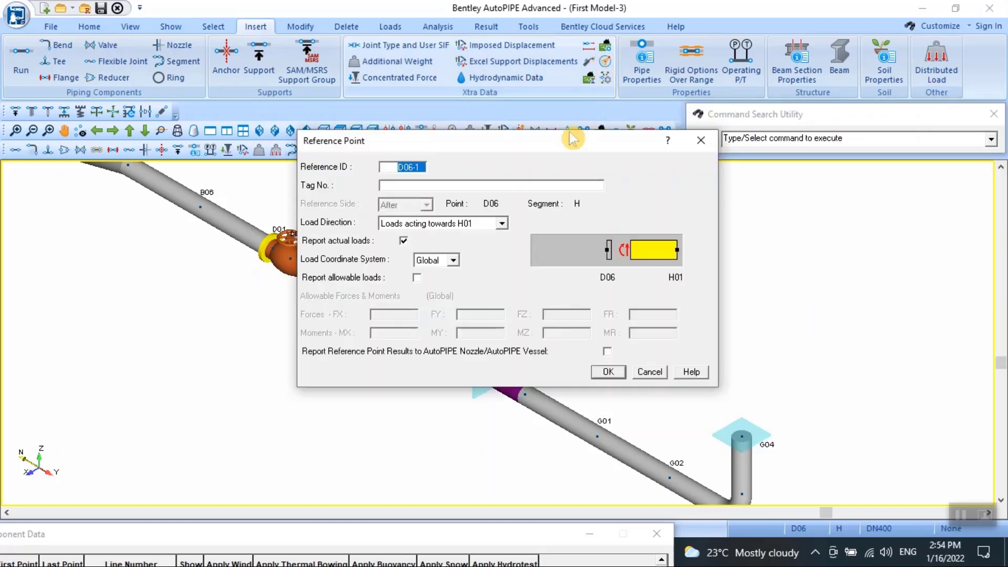
pyautogui.moveTo(515, 140); pyautogui.dragTo(756, 97)
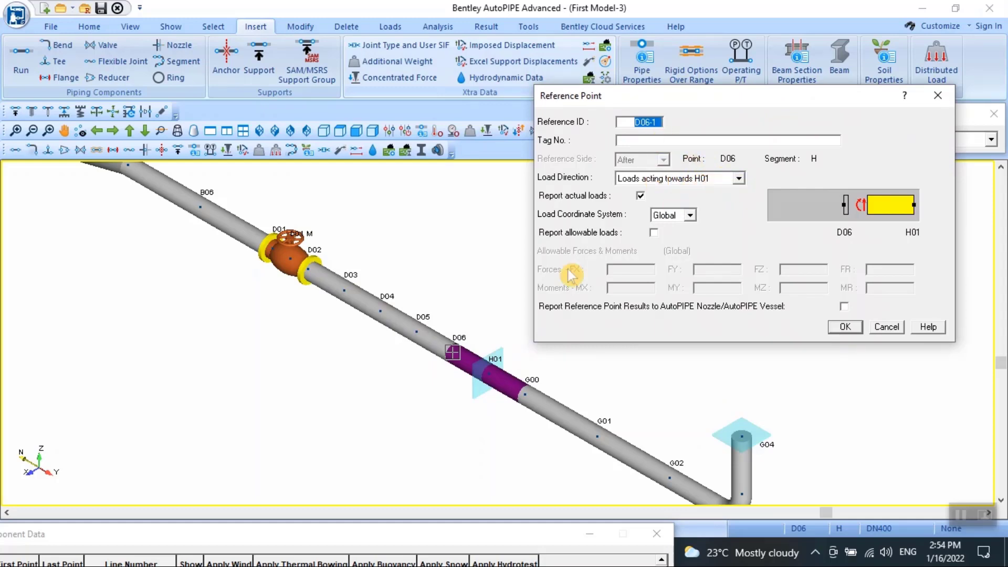
pyautogui.click(739, 178)
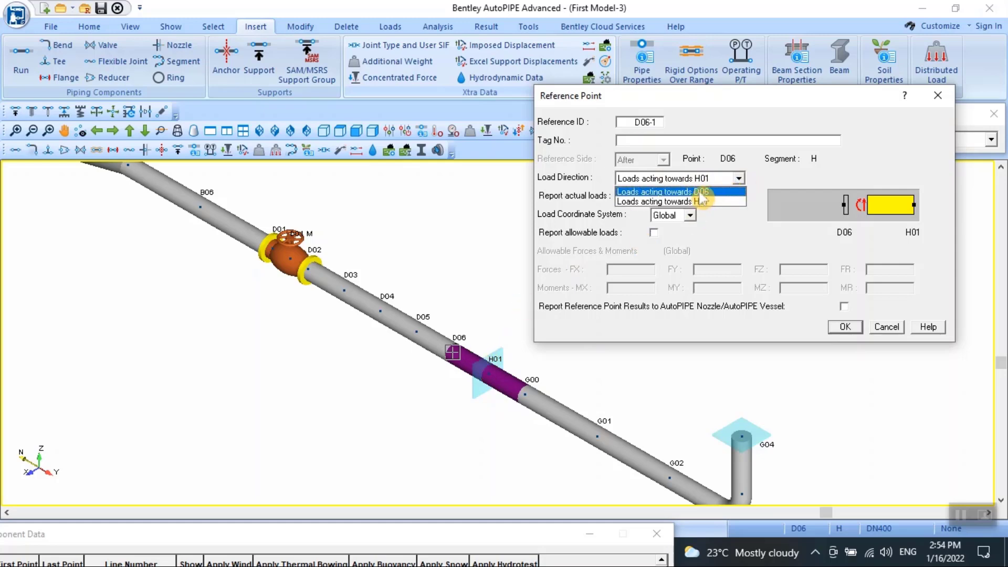
pyautogui.click(701, 192)
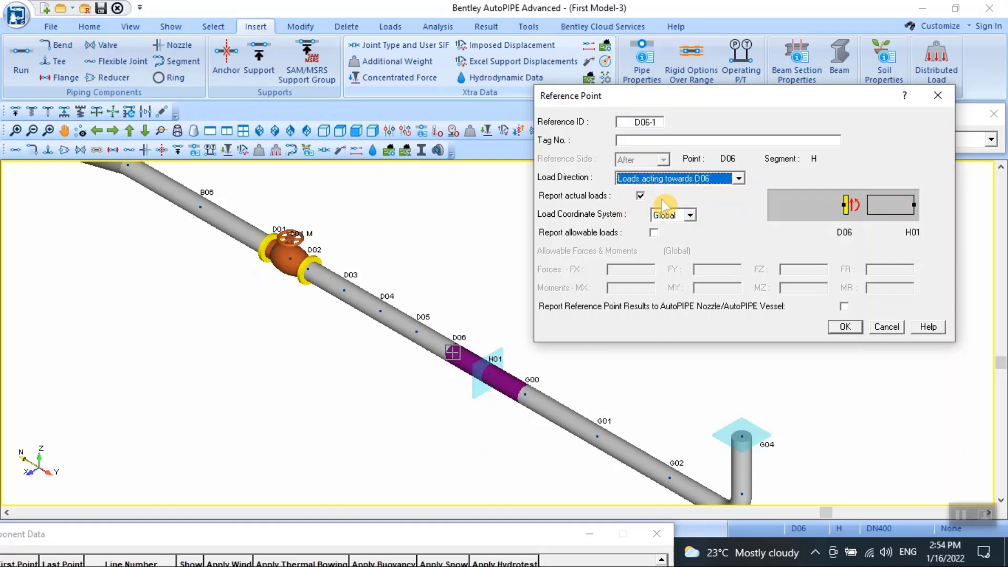
# Report allowable loads for the D06 reference point, with forces FX, FY and FZ of 500 and FR of 1000 kgf.
pyautogui.click(654, 233)
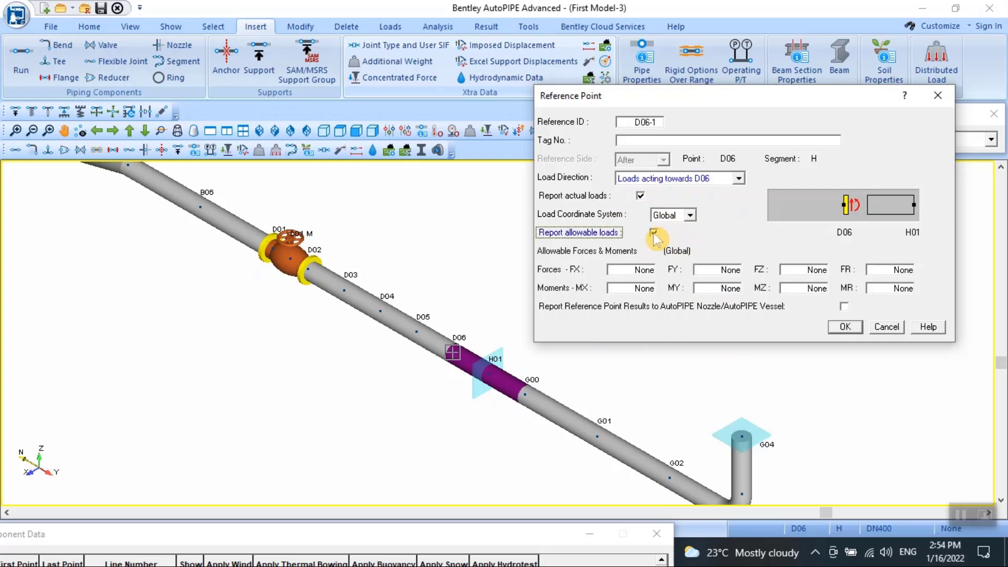
pyautogui.doubleClick(631, 270)
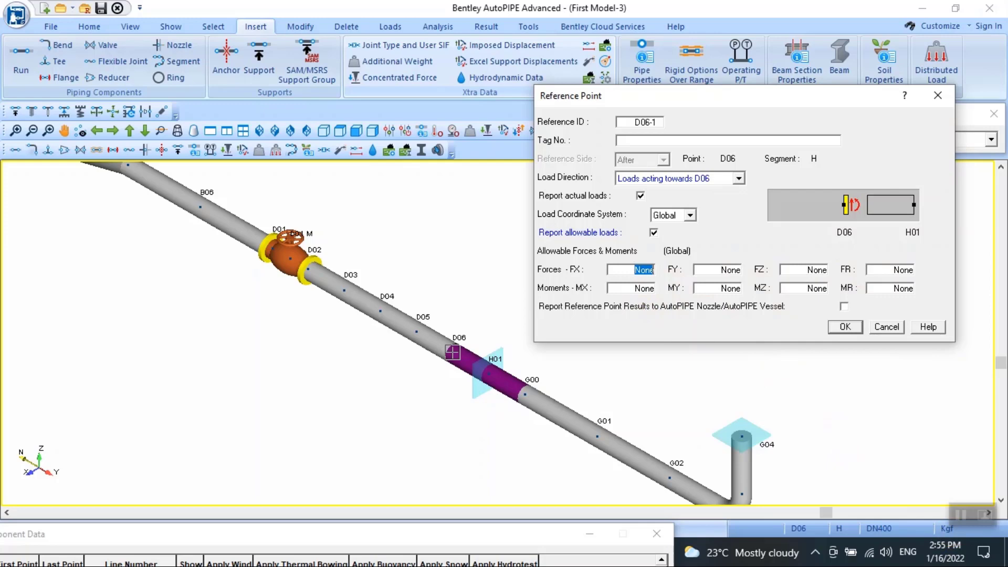
pyautogui.write('500')
pyautogui.doubleClick(735, 269)
pyautogui.write('5')
pyautogui.doubleClick(819, 269)
pyautogui.write('5')
# Set the D06 reference point's allowable moments MX, MY and MZ to 5000 and MR to 10000 kg-cm, and accept it.
pyautogui.doubleClick(643, 288)
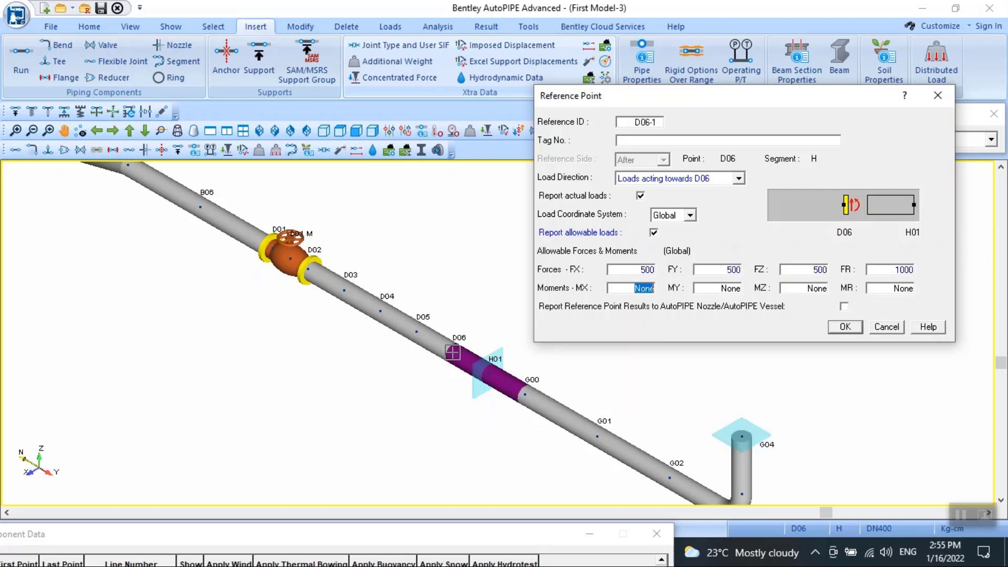
pyautogui.write('5000')
pyautogui.doubleClick(730, 288)
pyautogui.write('50')
pyautogui.doubleClick(823, 288)
pyautogui.write('50000')
pyautogui.doubleClick(904, 288)
pyautogui.write('10')
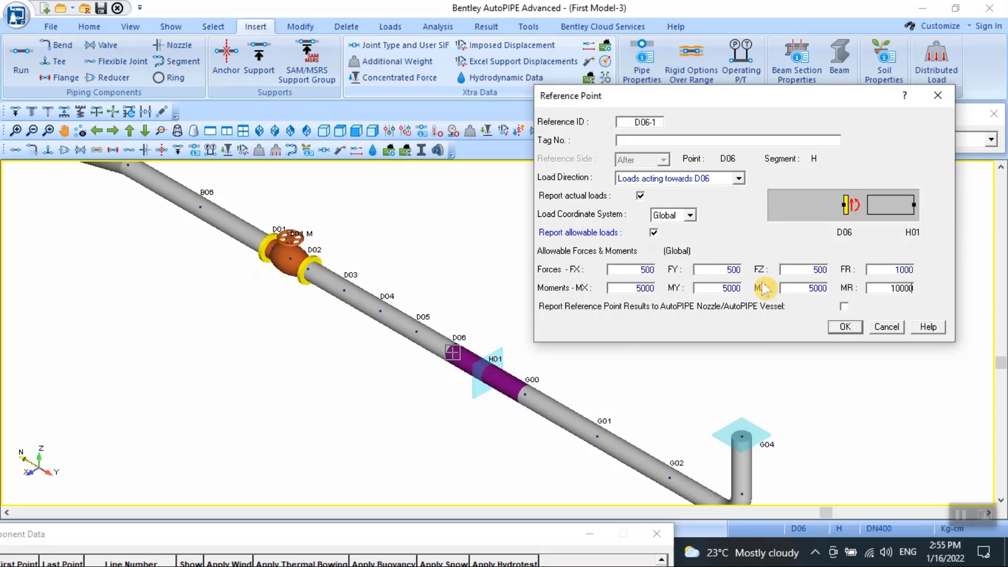
pyautogui.click(845, 328)
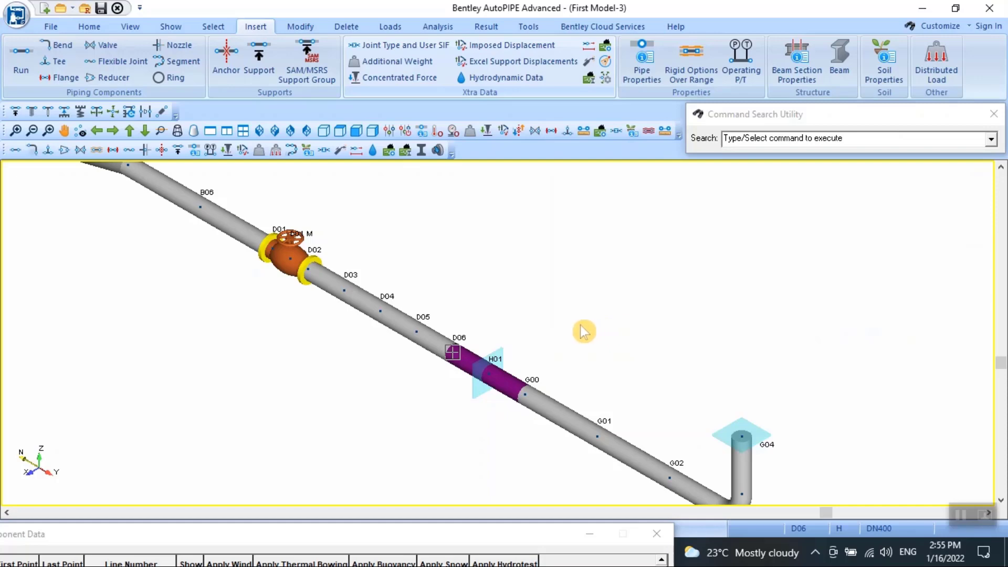
# Start a reference point at G00 on the G segment with loads acting towards G00.
pyautogui.click(524, 397)
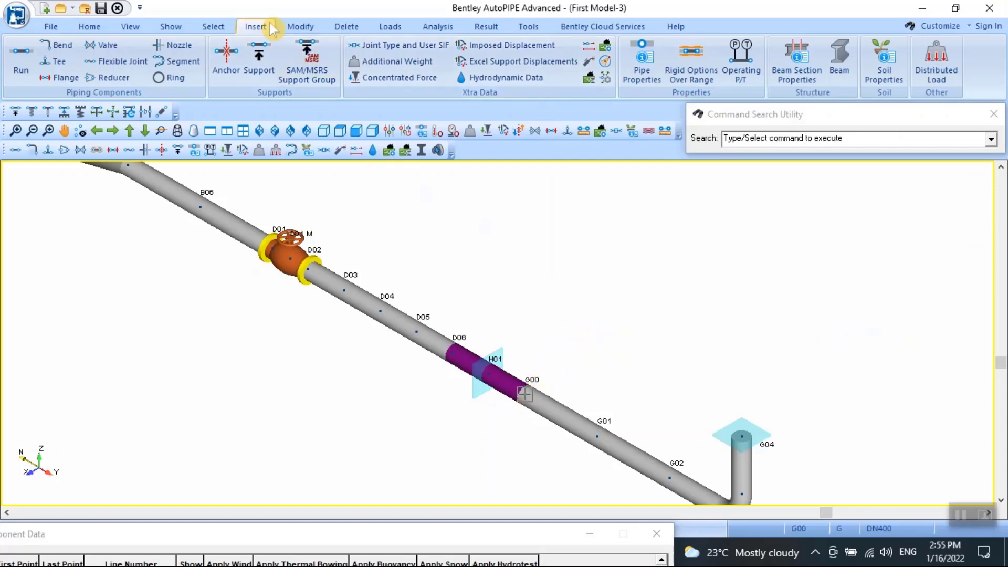
pyautogui.click(605, 62)
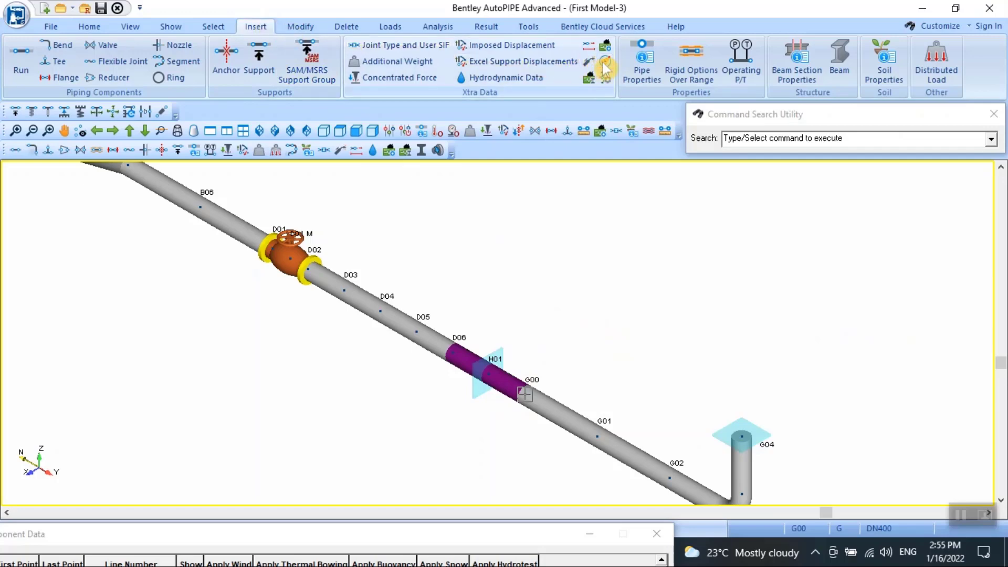
pyautogui.moveTo(511, 141); pyautogui.dragTo(780, 132)
pyautogui.click(770, 215)
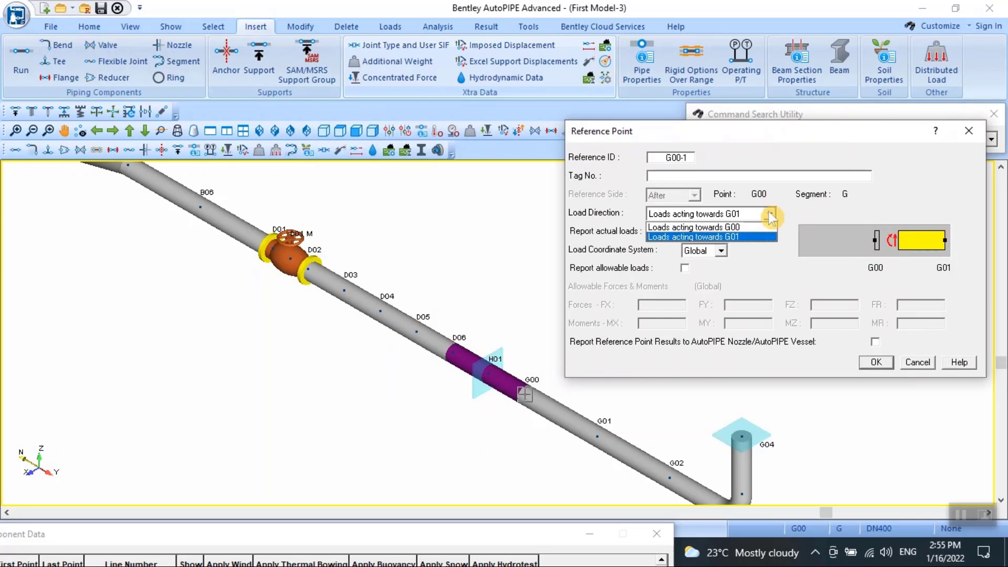
pyautogui.click(742, 231)
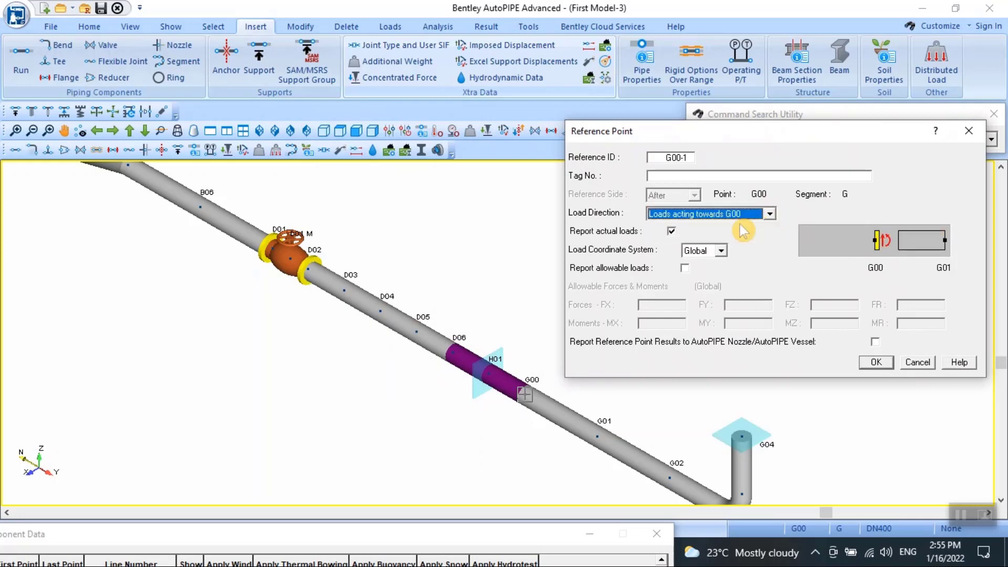
# Report allowable loads for the G00 reference point, with forces FX, FY and FZ of 500 and FR of 1000 kgf.
pyautogui.click(685, 267)
pyautogui.doubleClick(666, 305)
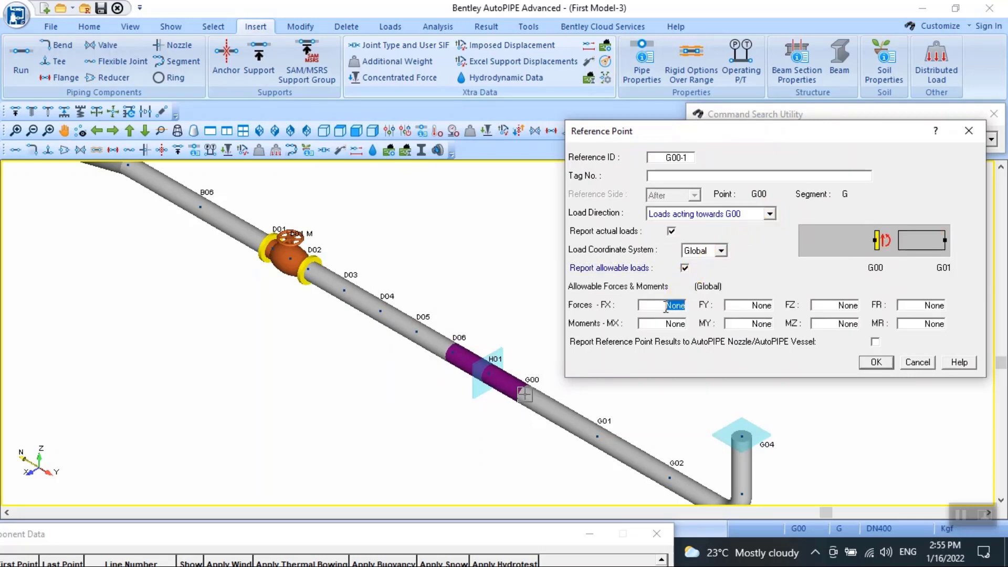
pyautogui.write('50')
pyautogui.write('500')
pyautogui.press('Tab')
pyautogui.write('500')
pyautogui.press('Tab')
pyautogui.press('Tab')
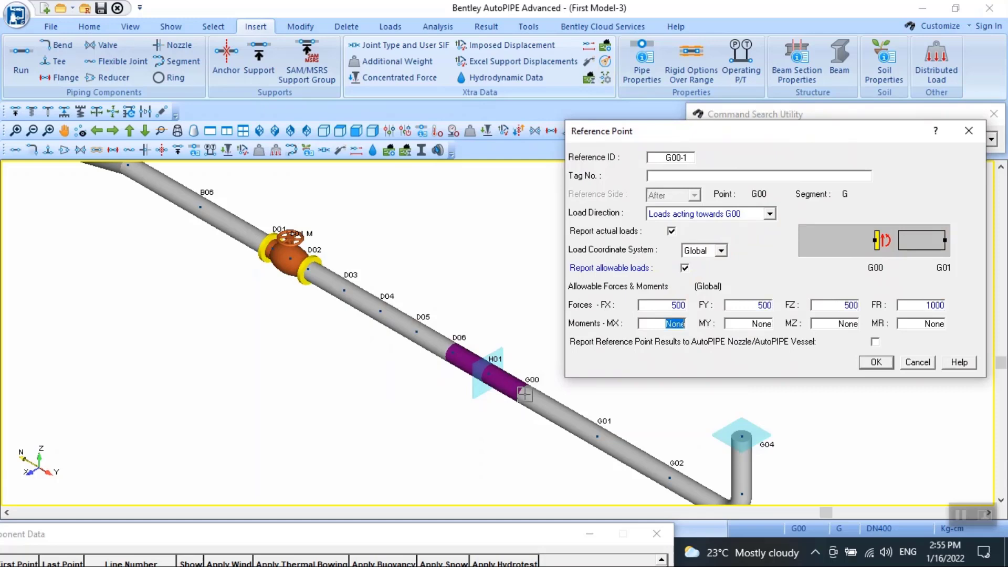
# Set the G00 reference point's allowable moments MX, MY and MZ to 5000 and MR to 10000 kg-cm, and accept it.
pyautogui.write('5')
pyautogui.press('Tab')
pyautogui.write('5000')
pyautogui.press('Tab')
pyautogui.write('5000')
pyautogui.press('Tab')
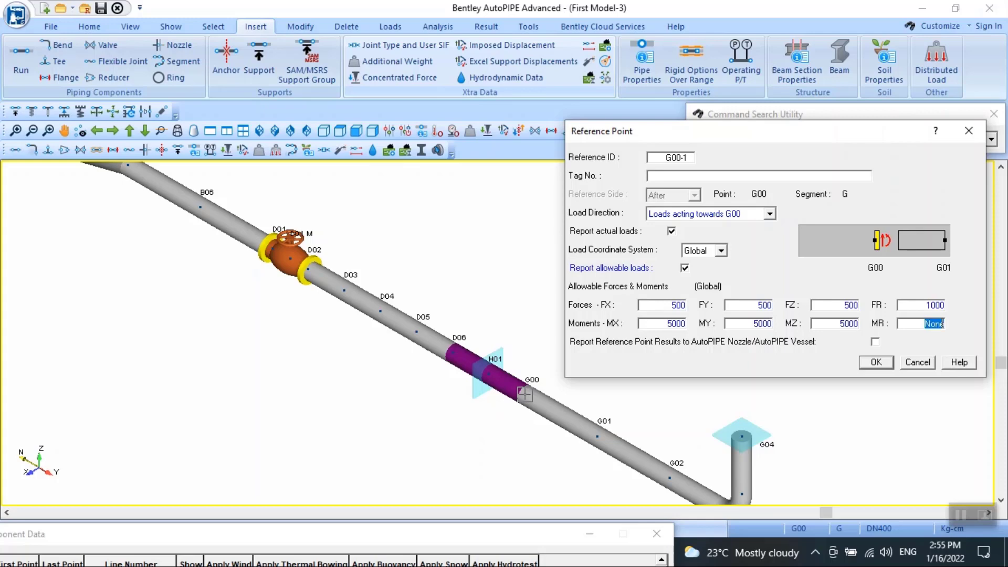
pyautogui.write('10000')
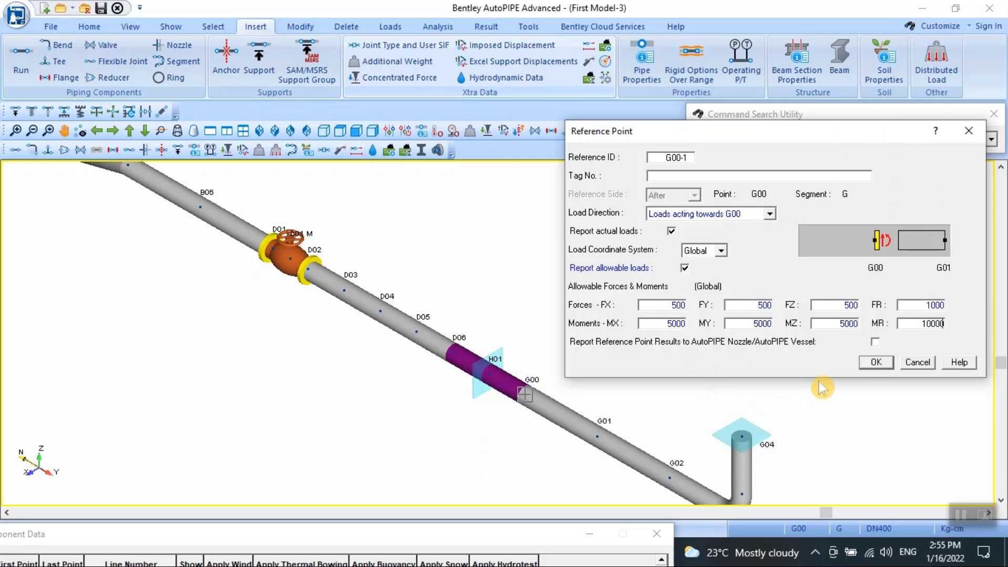
pyautogui.click(876, 362)
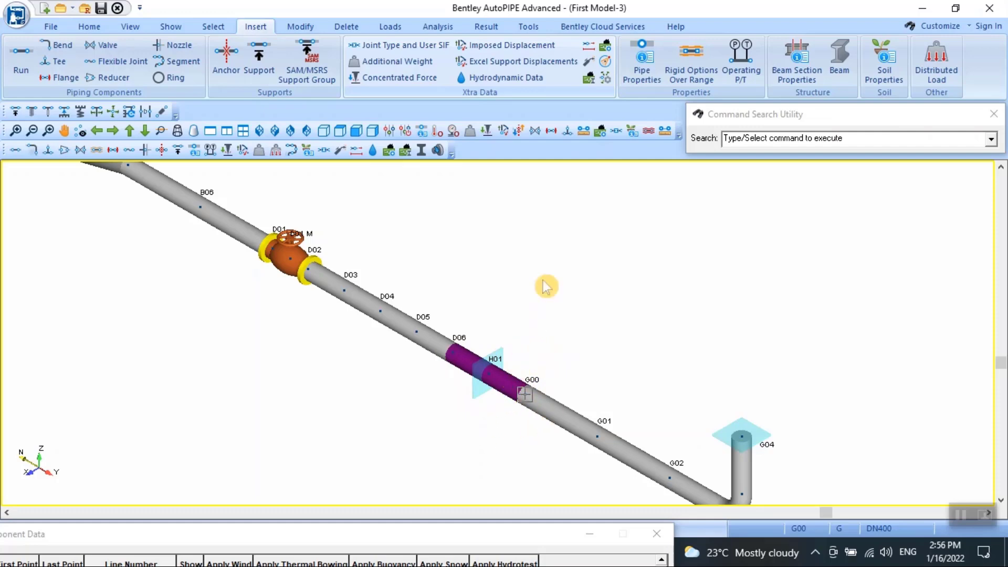
pyautogui.scroll(-3, 572, 247)
pyautogui.scroll(-5, 452, 295)
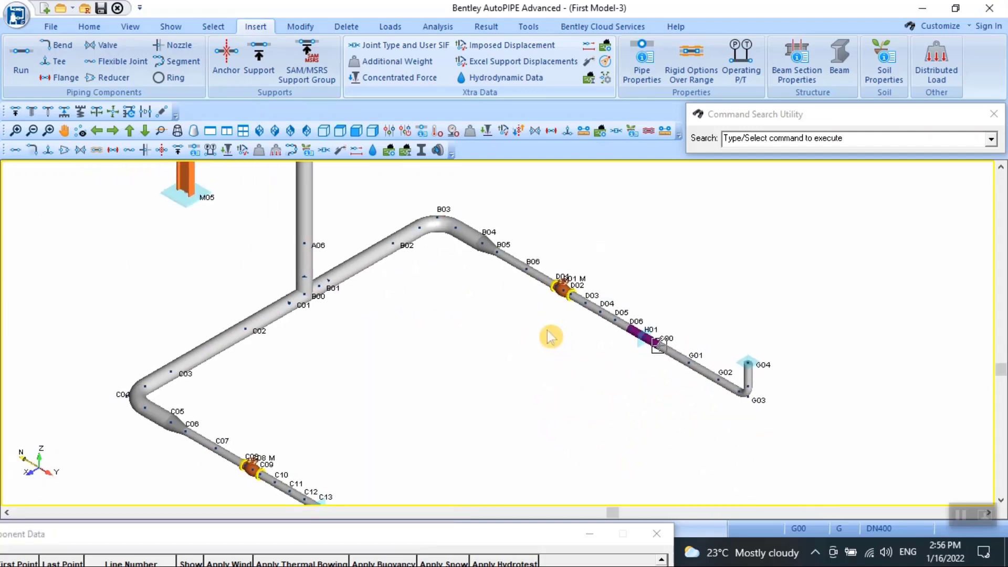
pyautogui.moveTo(508, 324); pyautogui.dragTo(546, 362, button='middle')
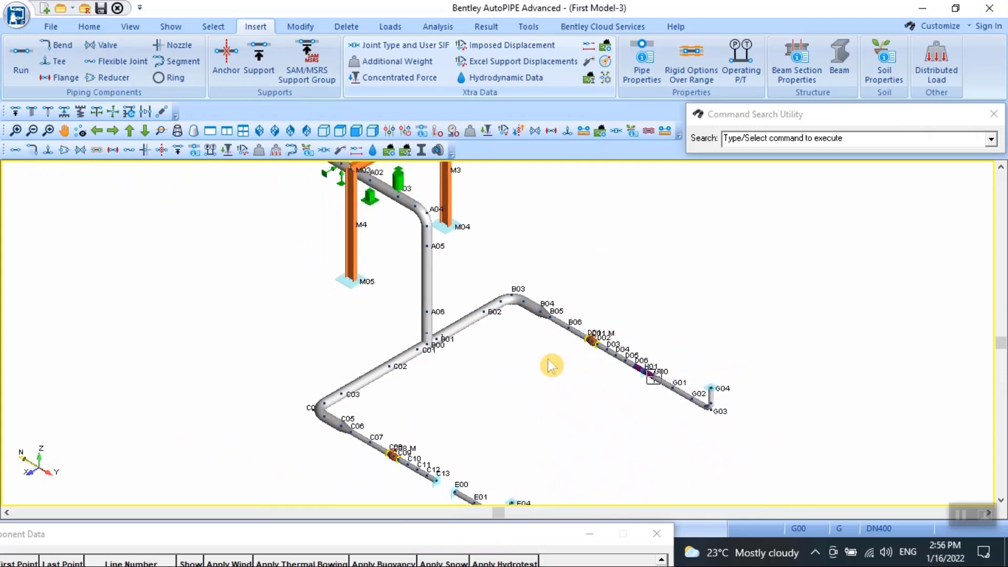